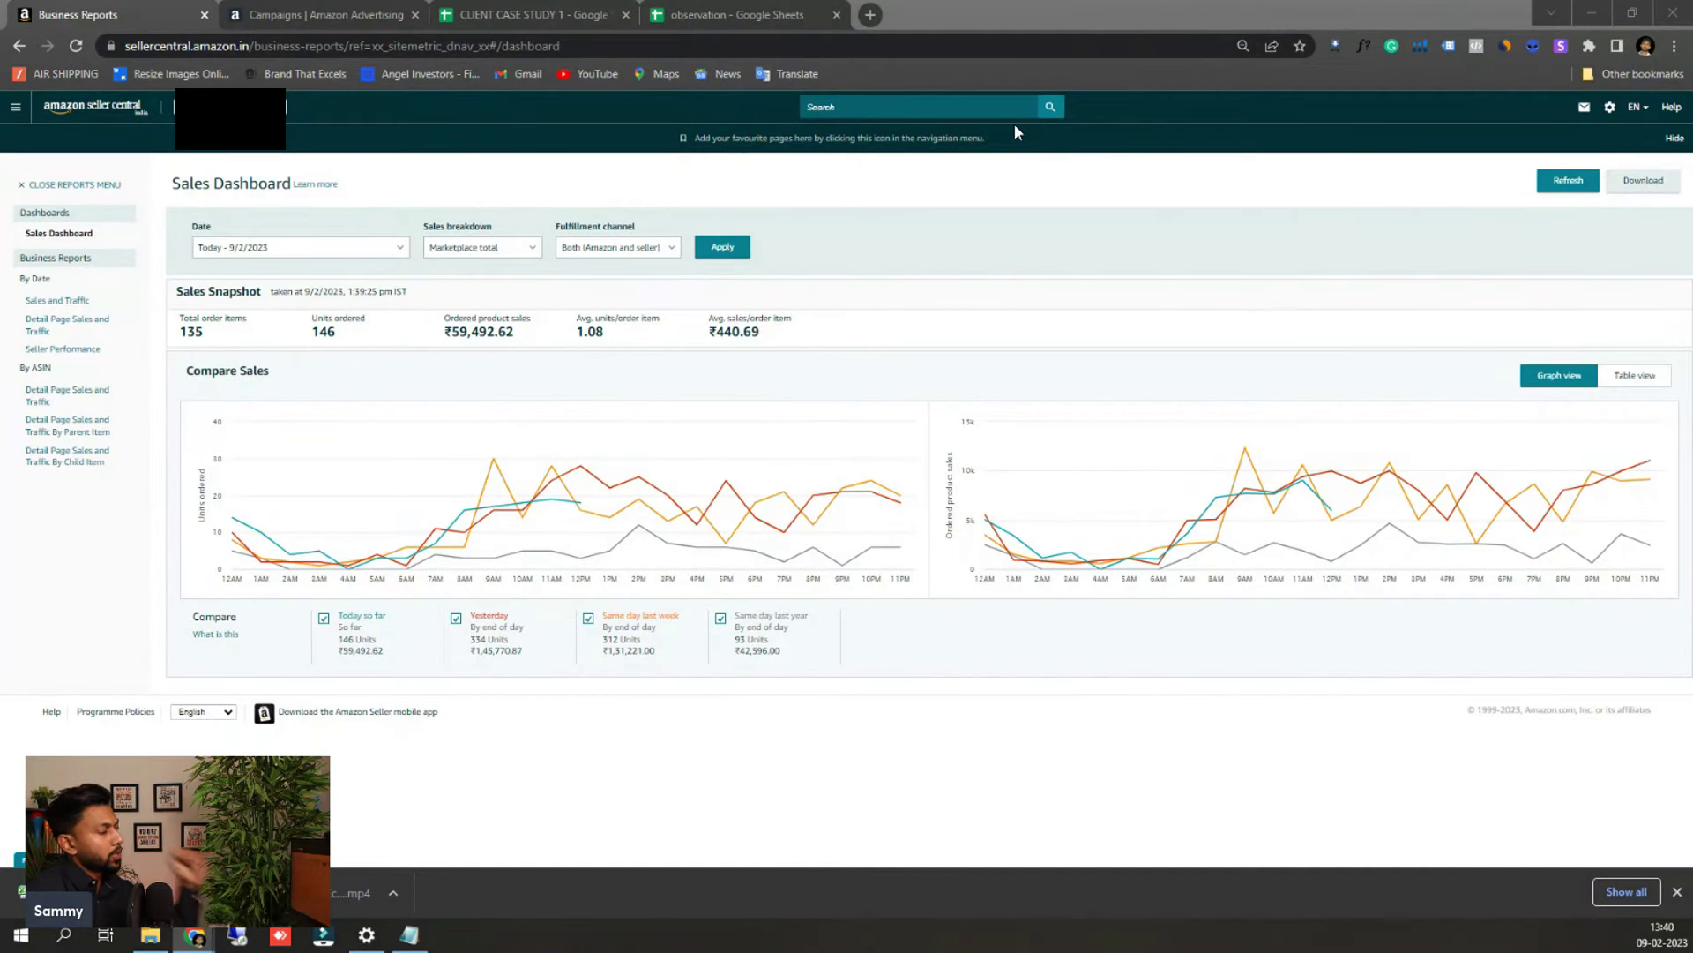
# Step: Set the Seller Central dashboard to 8 January–8 February 2023 and highlight the ₹46,60,473.00 ordered product sales
pyautogui.click(300, 248)
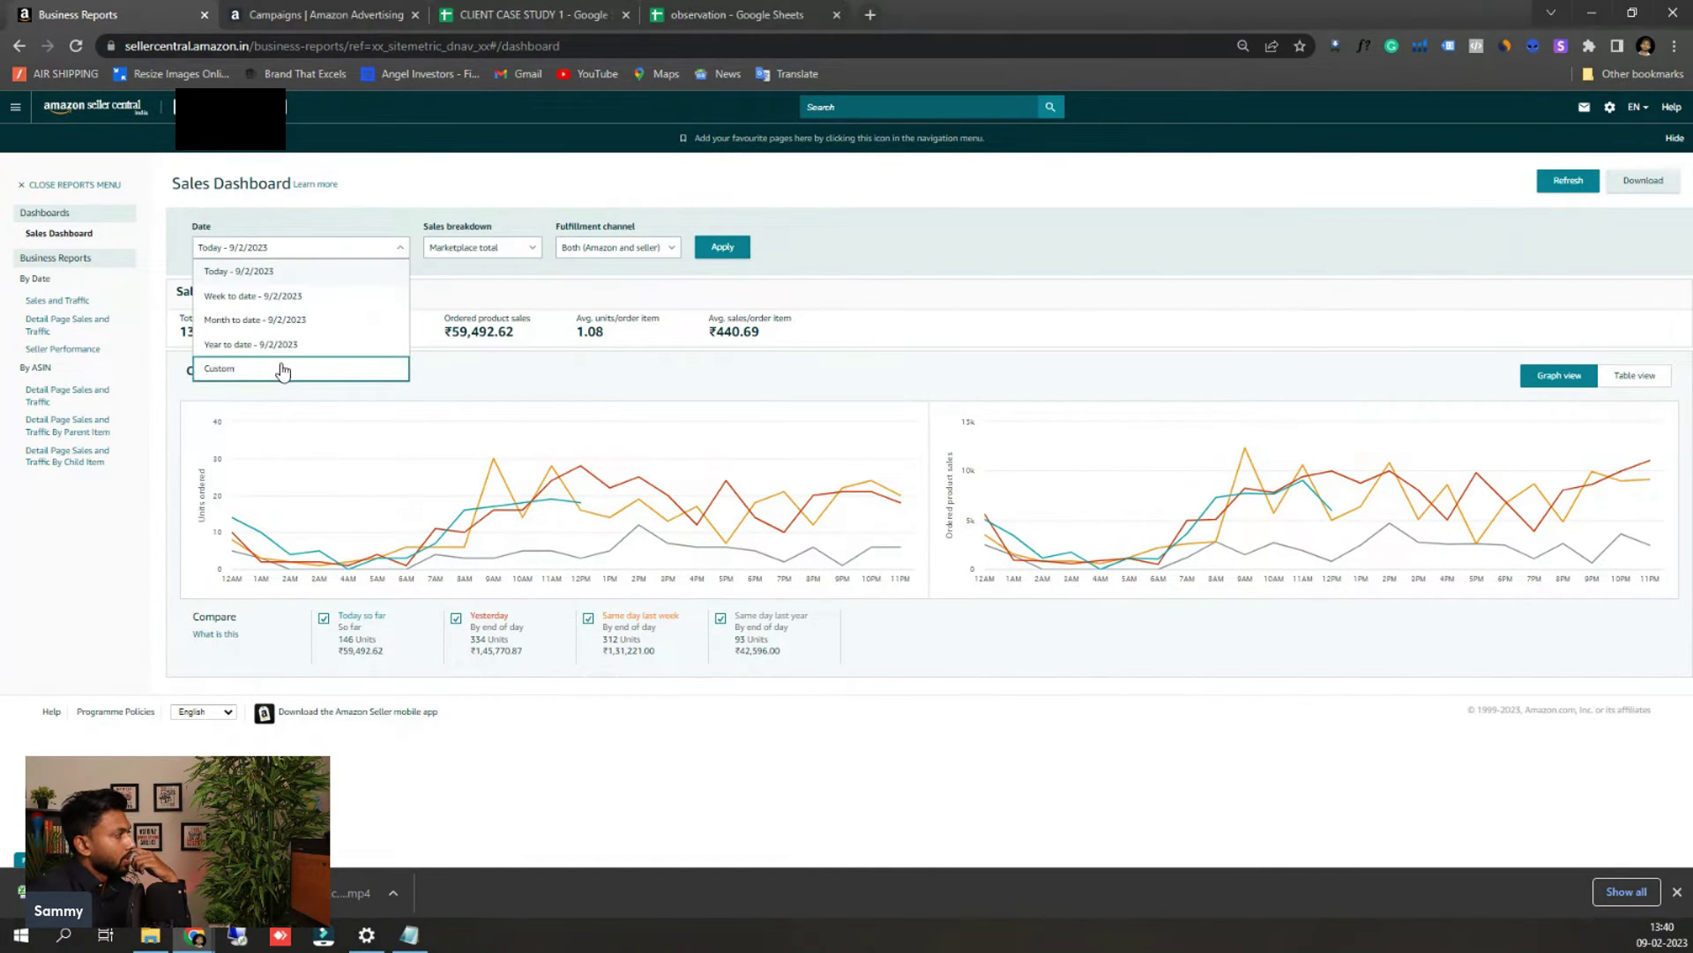
pyautogui.click(282, 370)
pyautogui.click(281, 273)
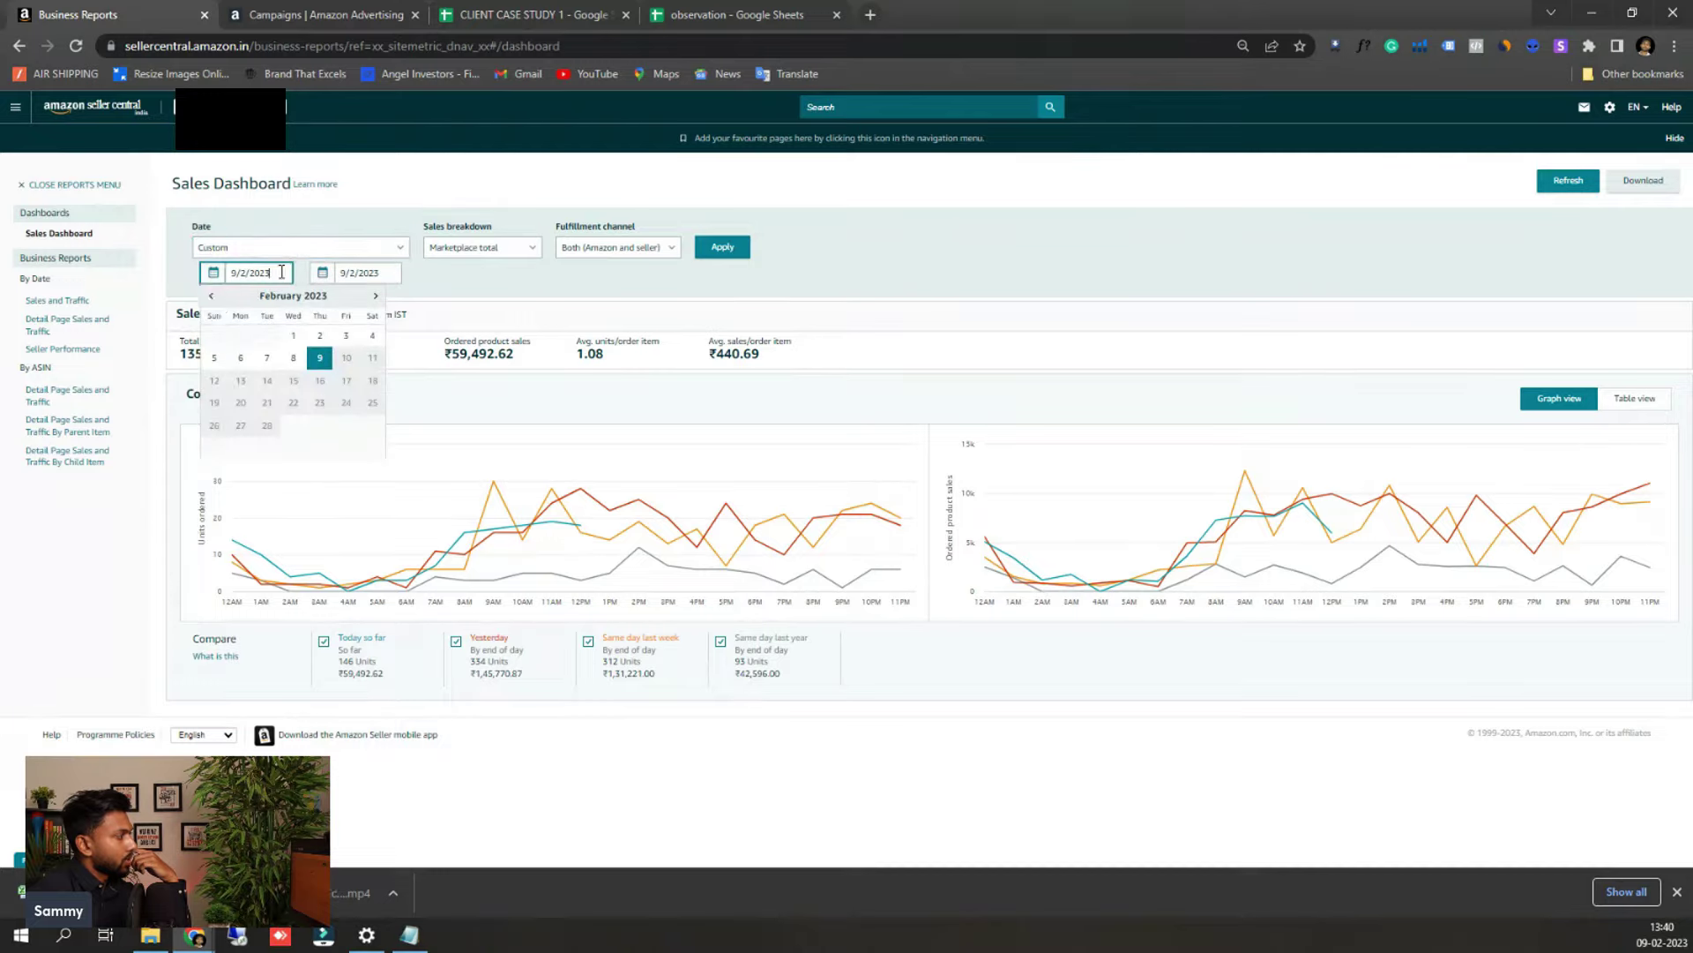
pyautogui.click(210, 297)
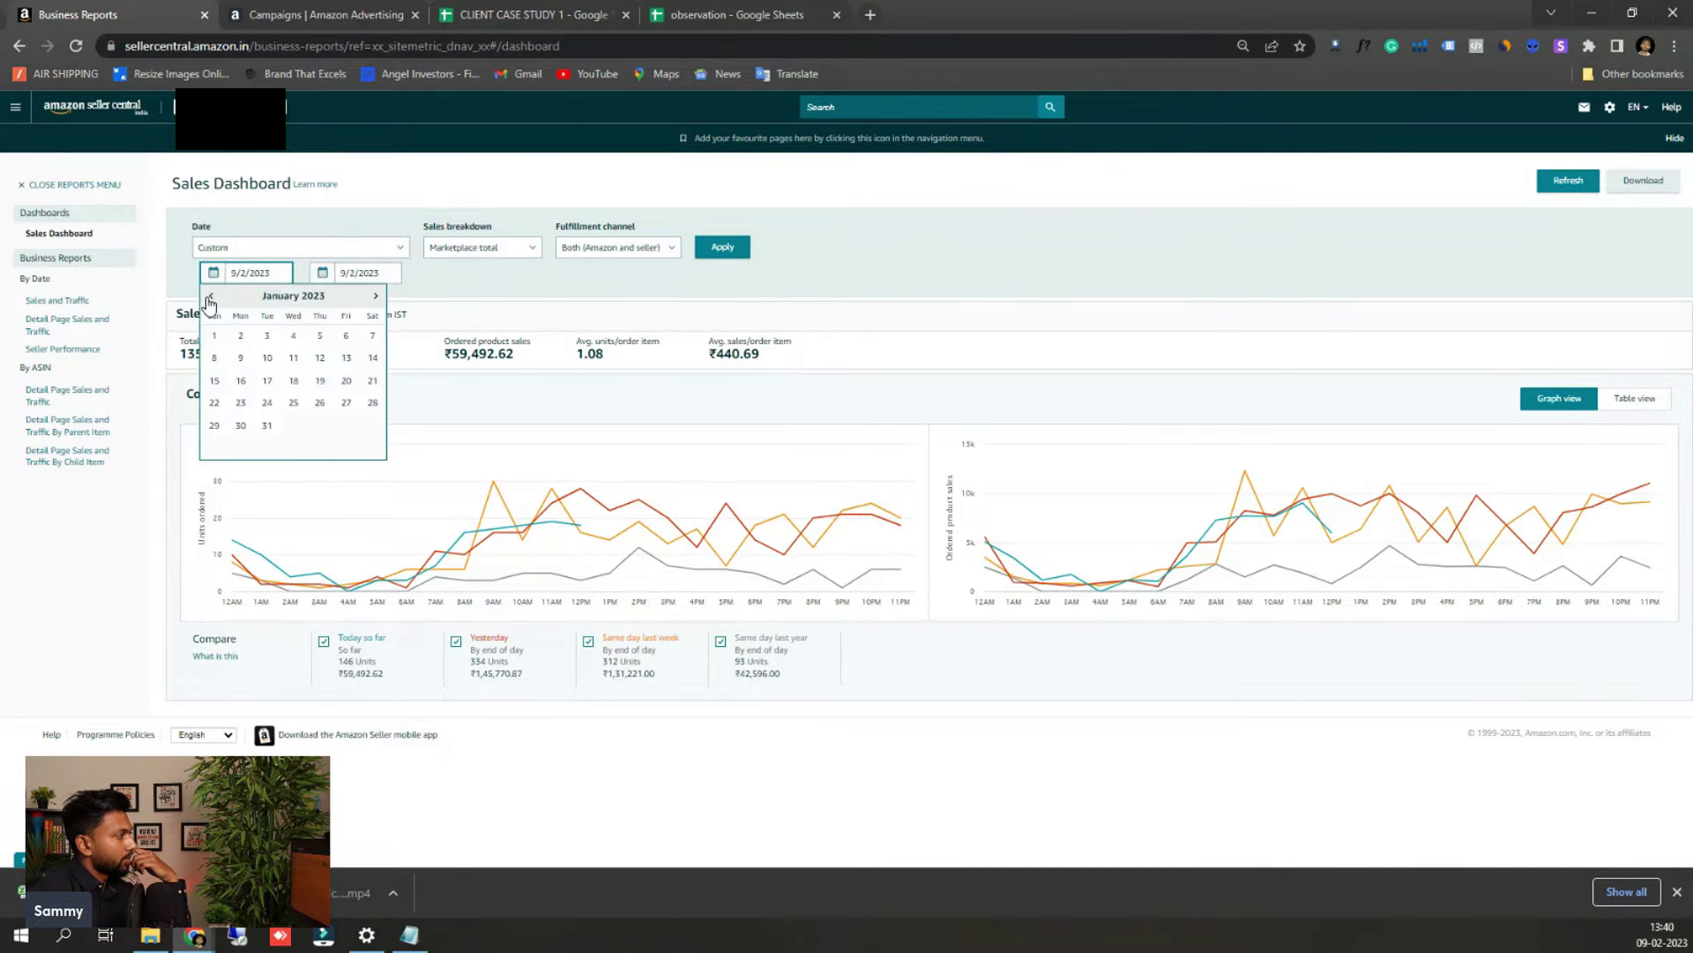
pyautogui.click(215, 358)
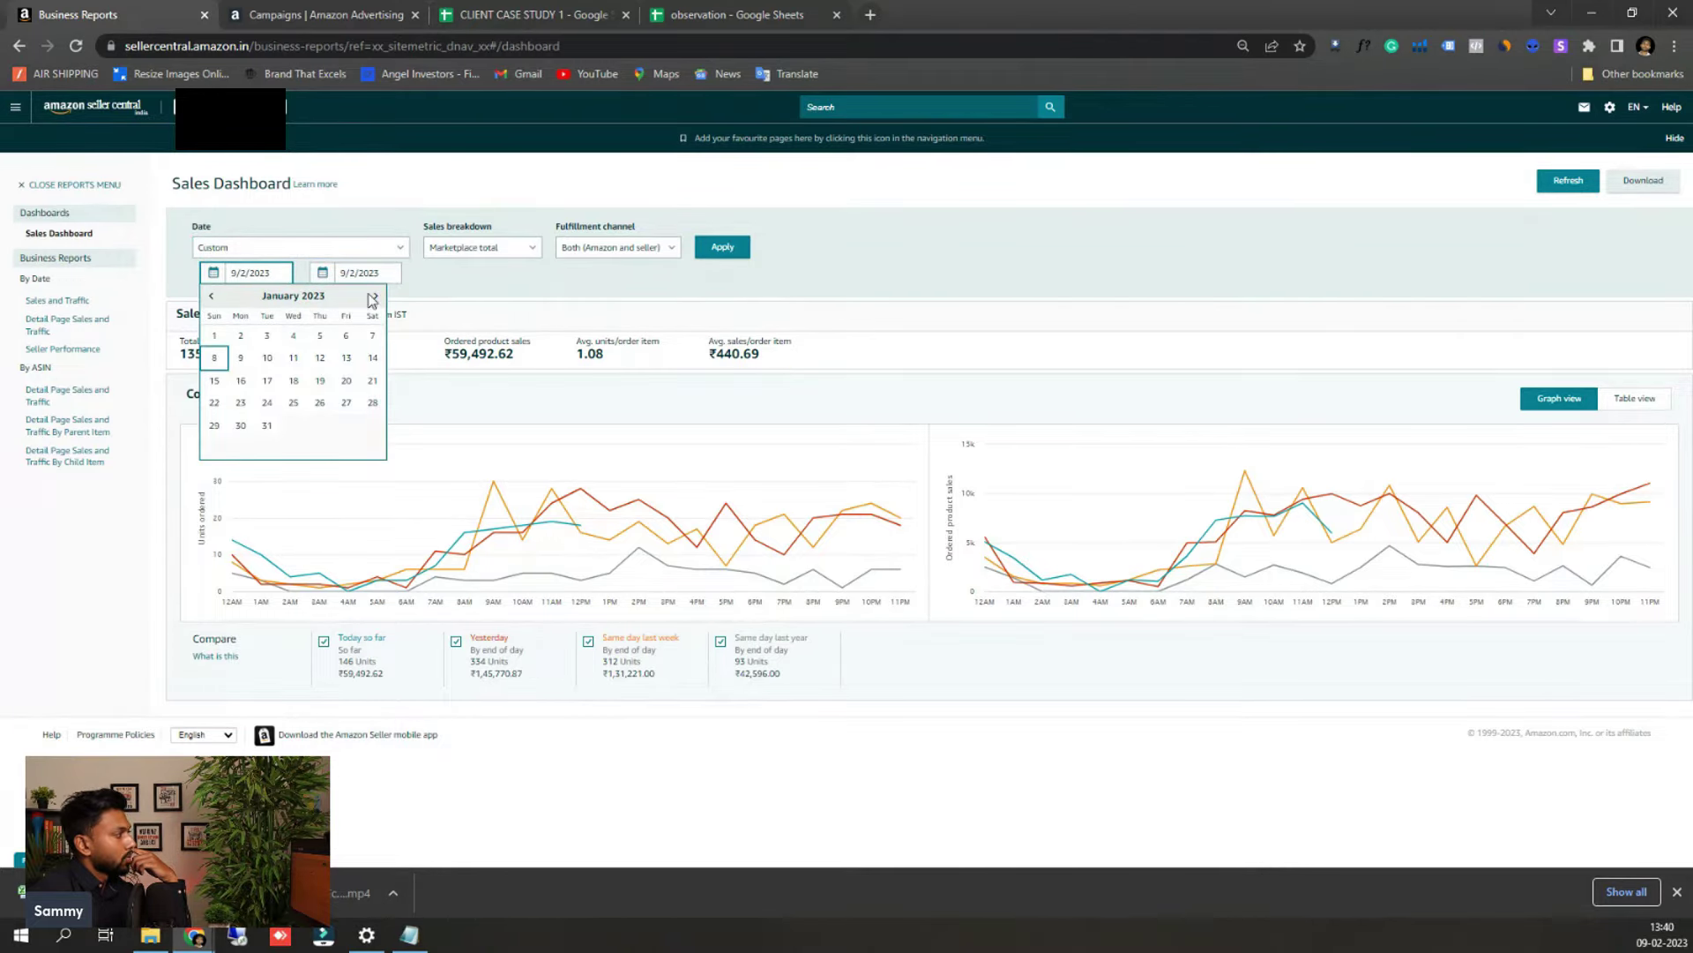
pyautogui.click(339, 274)
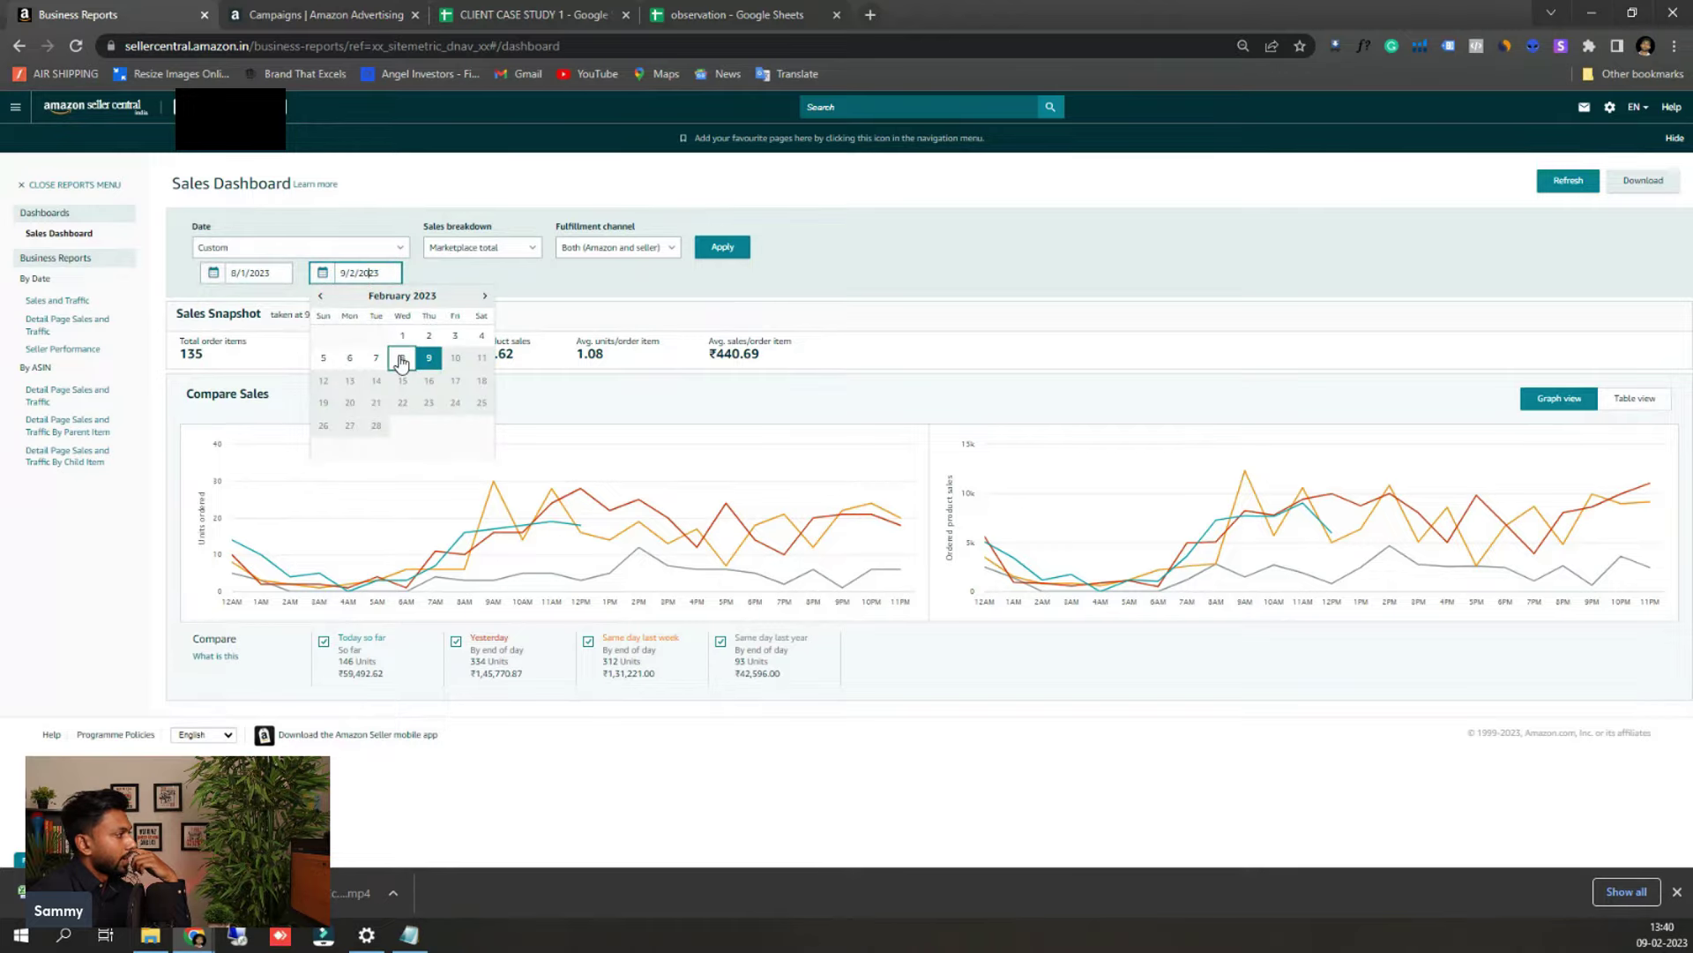
pyautogui.click(402, 358)
pyautogui.click(723, 248)
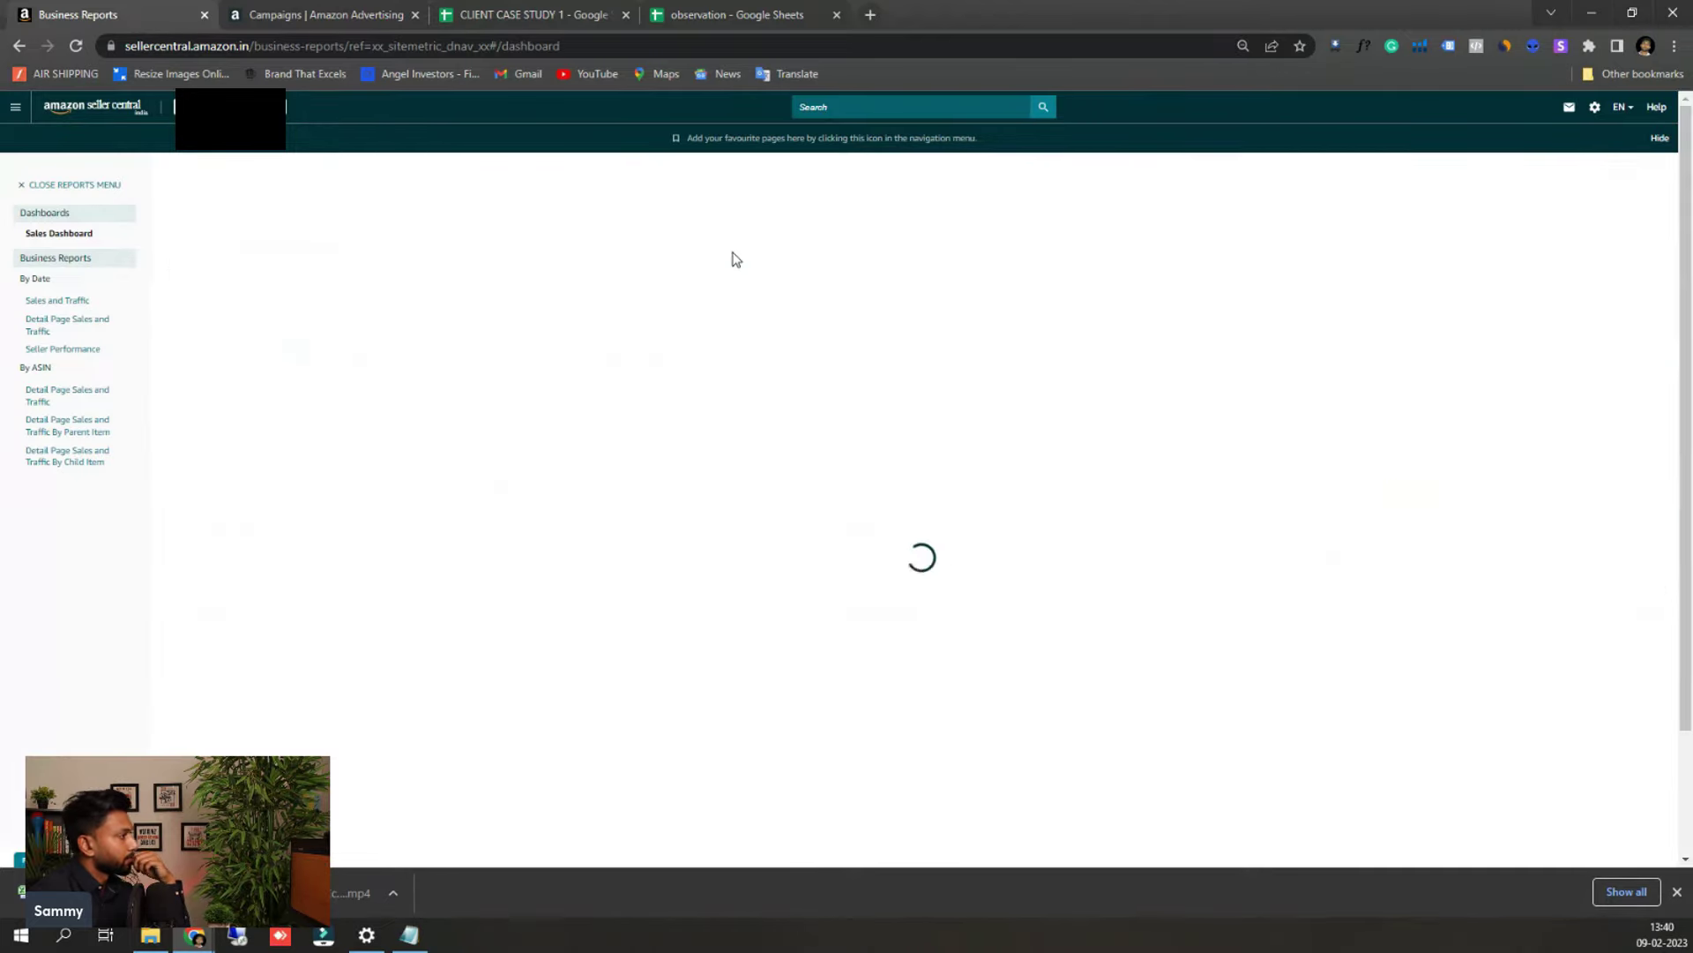
pyautogui.moveTo(432, 357); pyautogui.dragTo(558, 362)
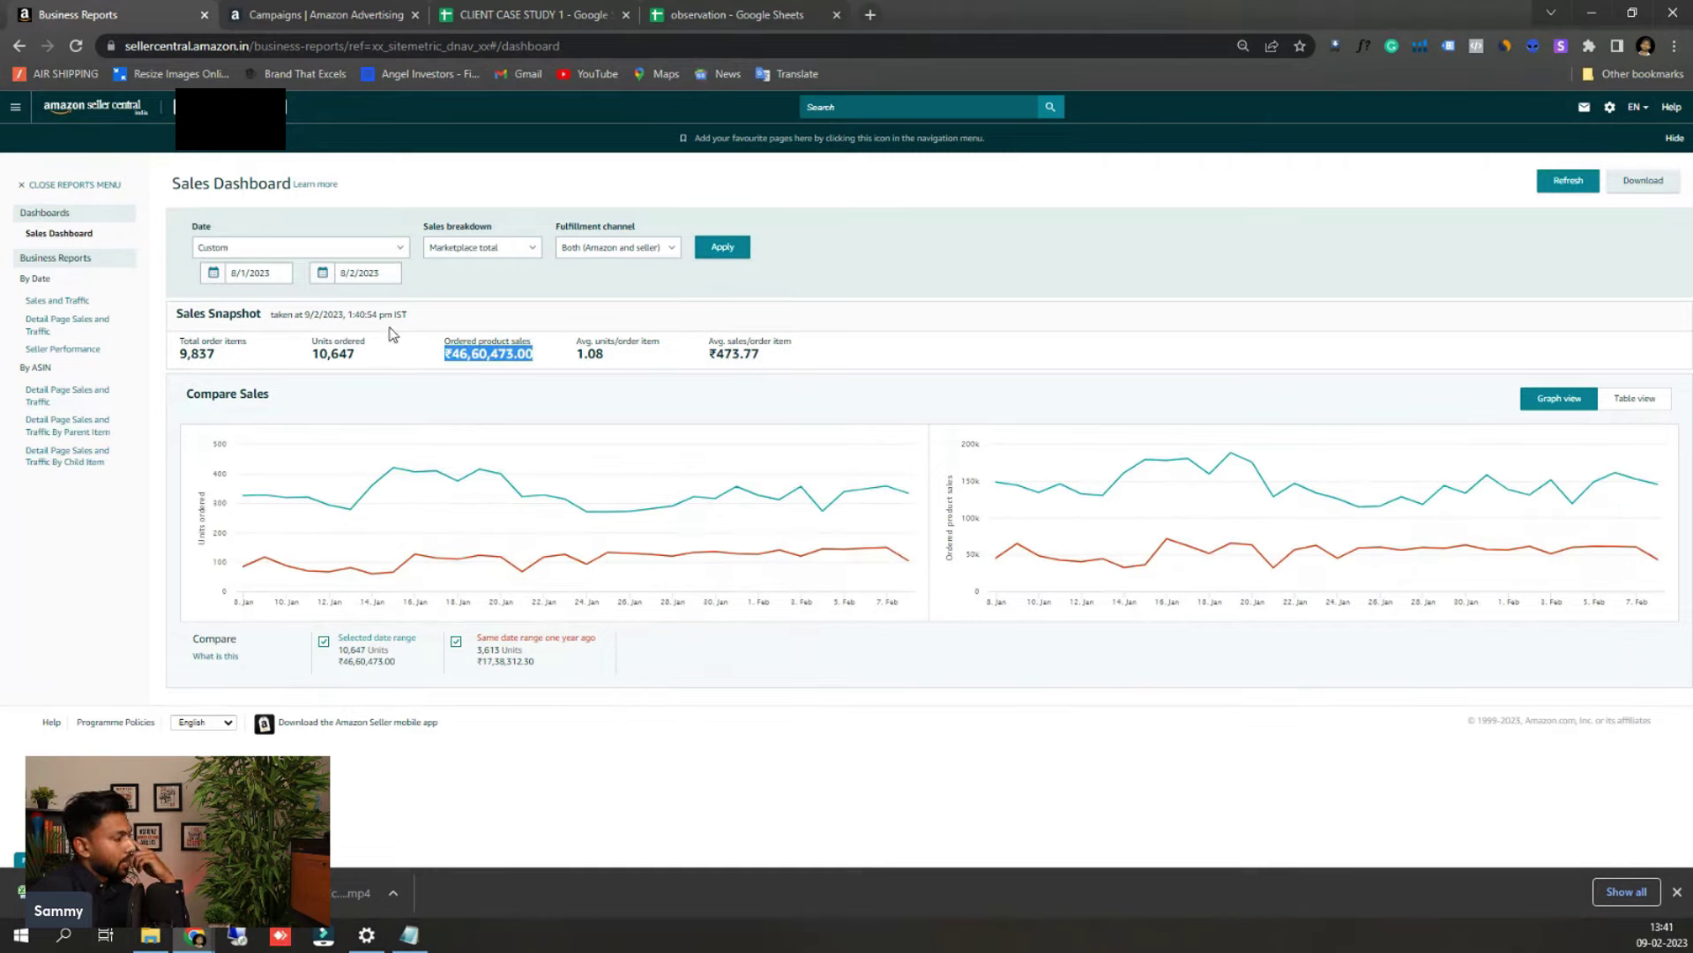
# Step: Reload the Amazon Ads campaigns dashboard and add Spend to the performance chart to review last-30-day results
pyautogui.click(357, 12)
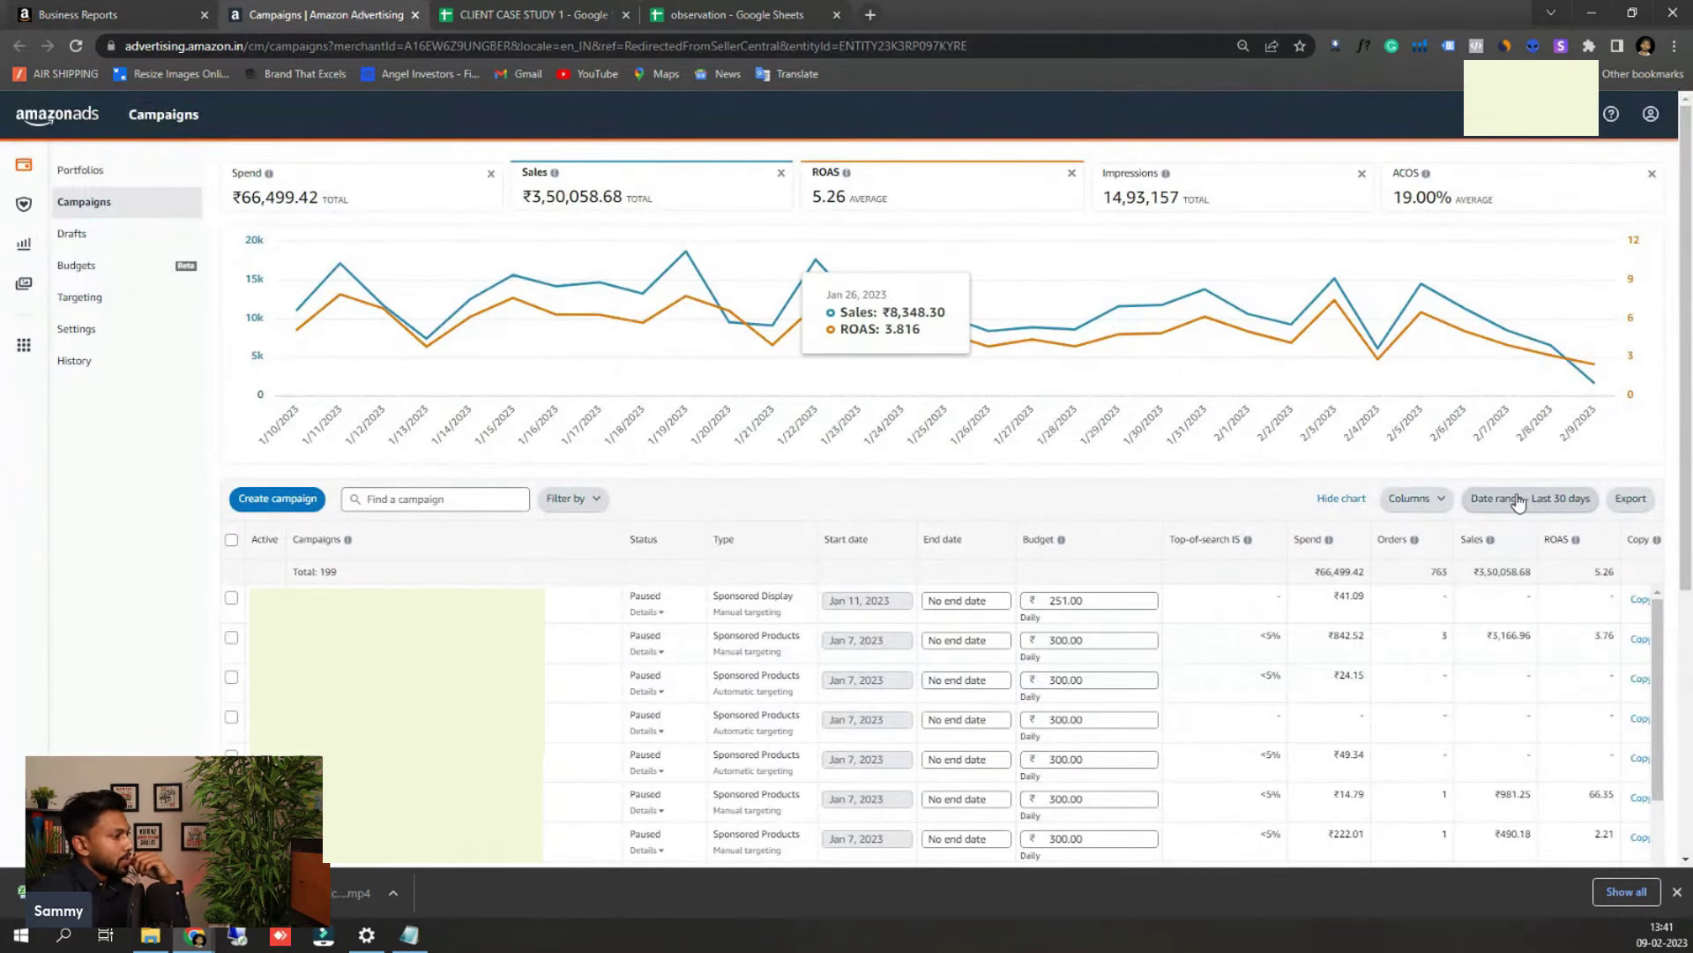
pyautogui.click(75, 46)
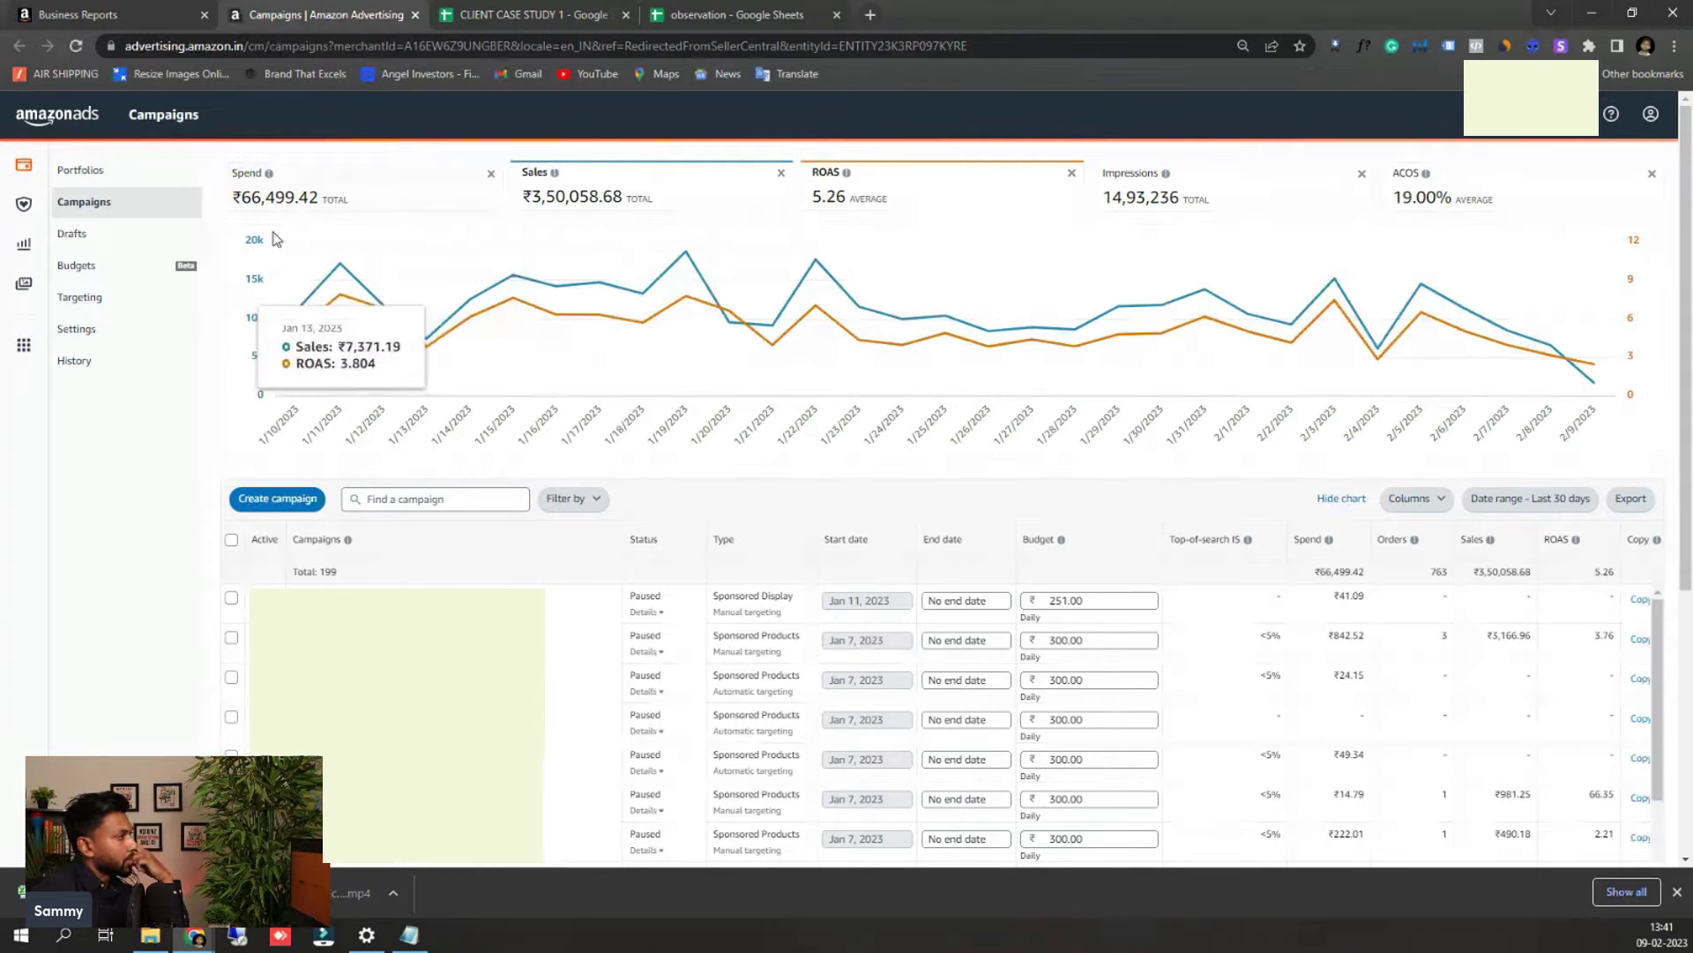
pyautogui.moveTo(232, 196); pyautogui.dragTo(334, 202)
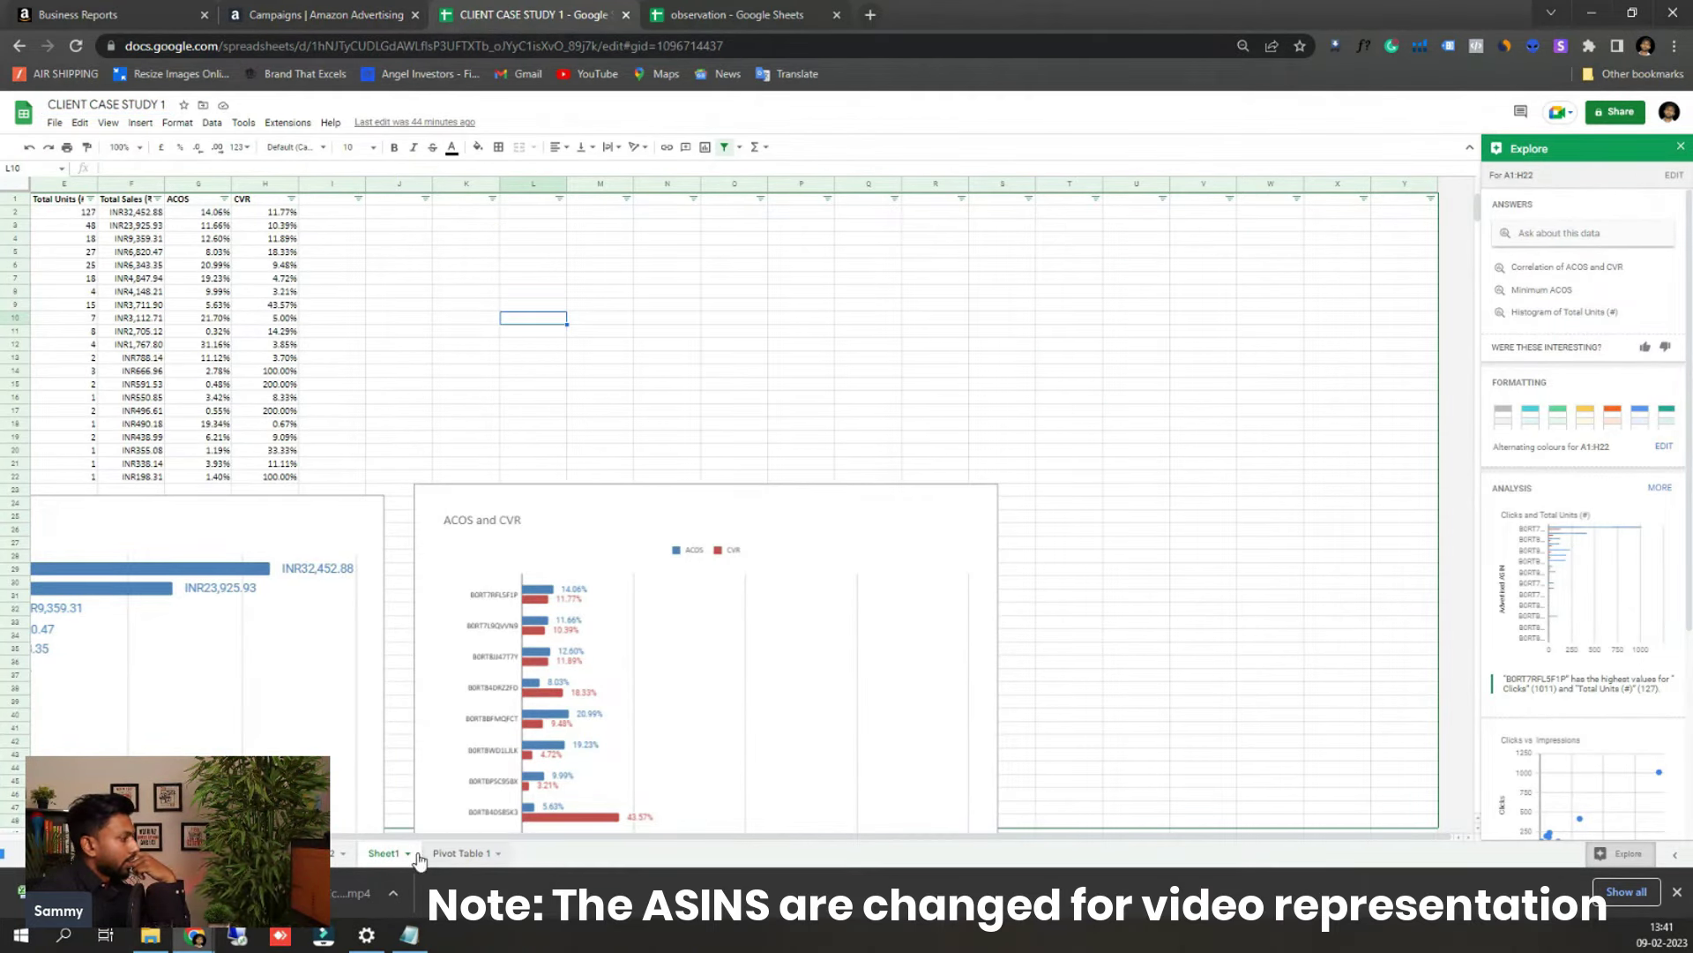
# Step: Scroll through the CLIENT CASE STUDY 1 sheet to view the Total Sales and ACOS versus CVR charts
pyautogui.hscroll(-5, 657, 461)
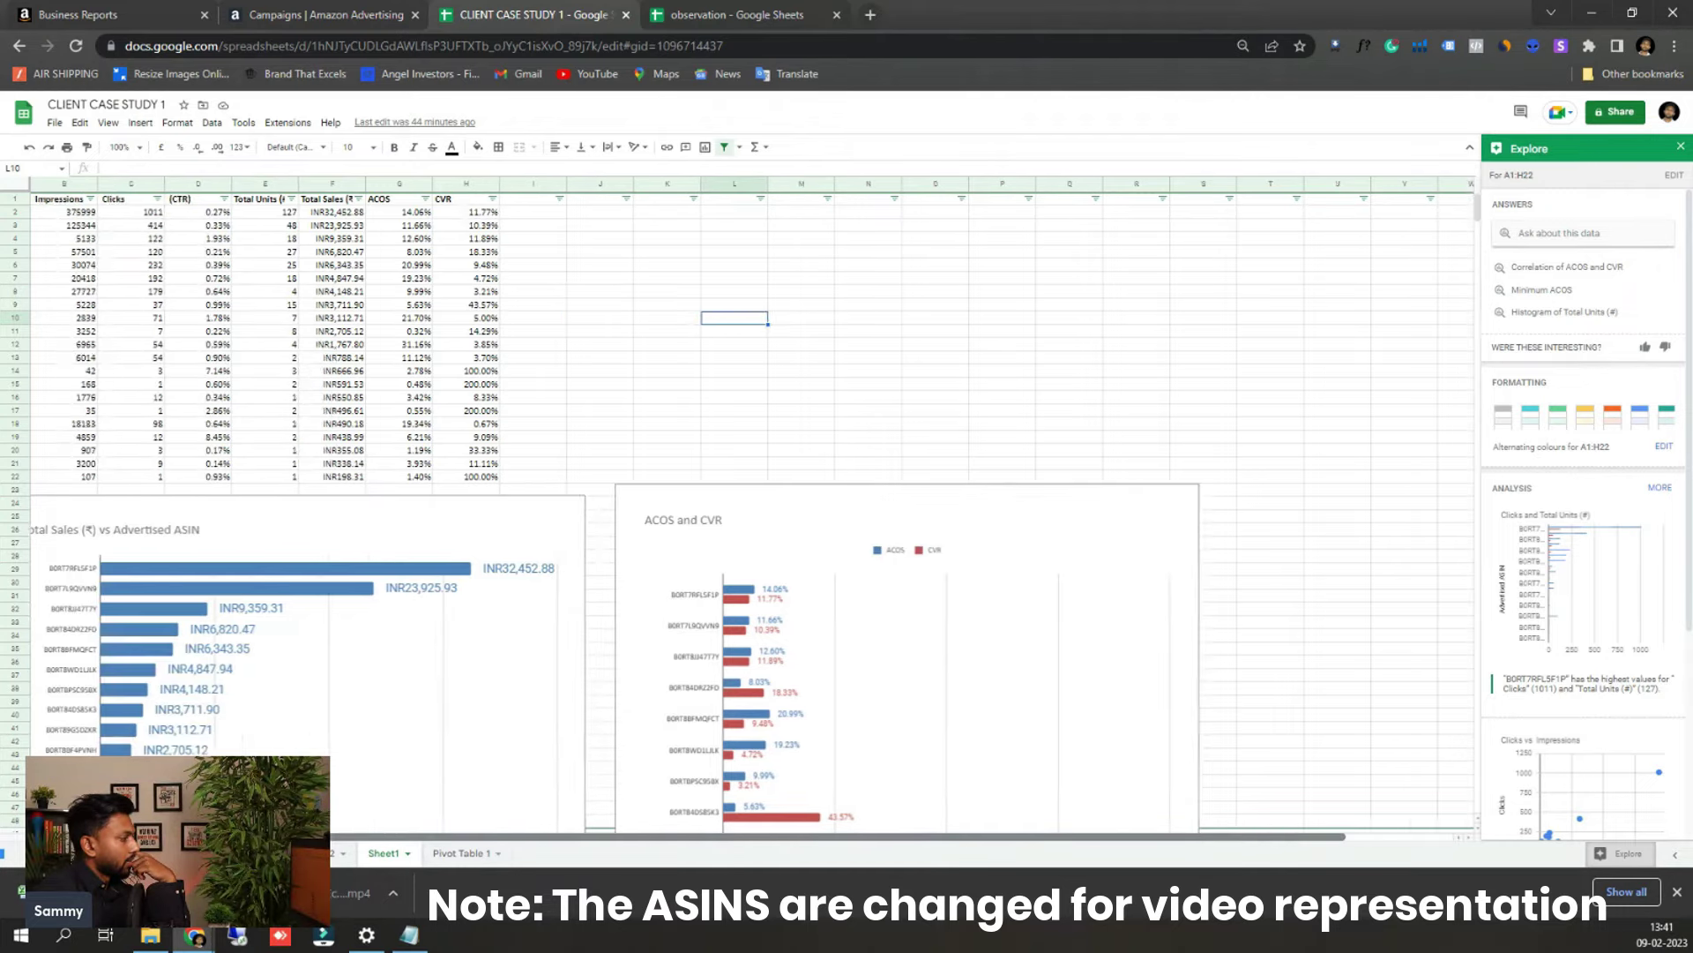
pyautogui.scroll(-3, 657, 461)
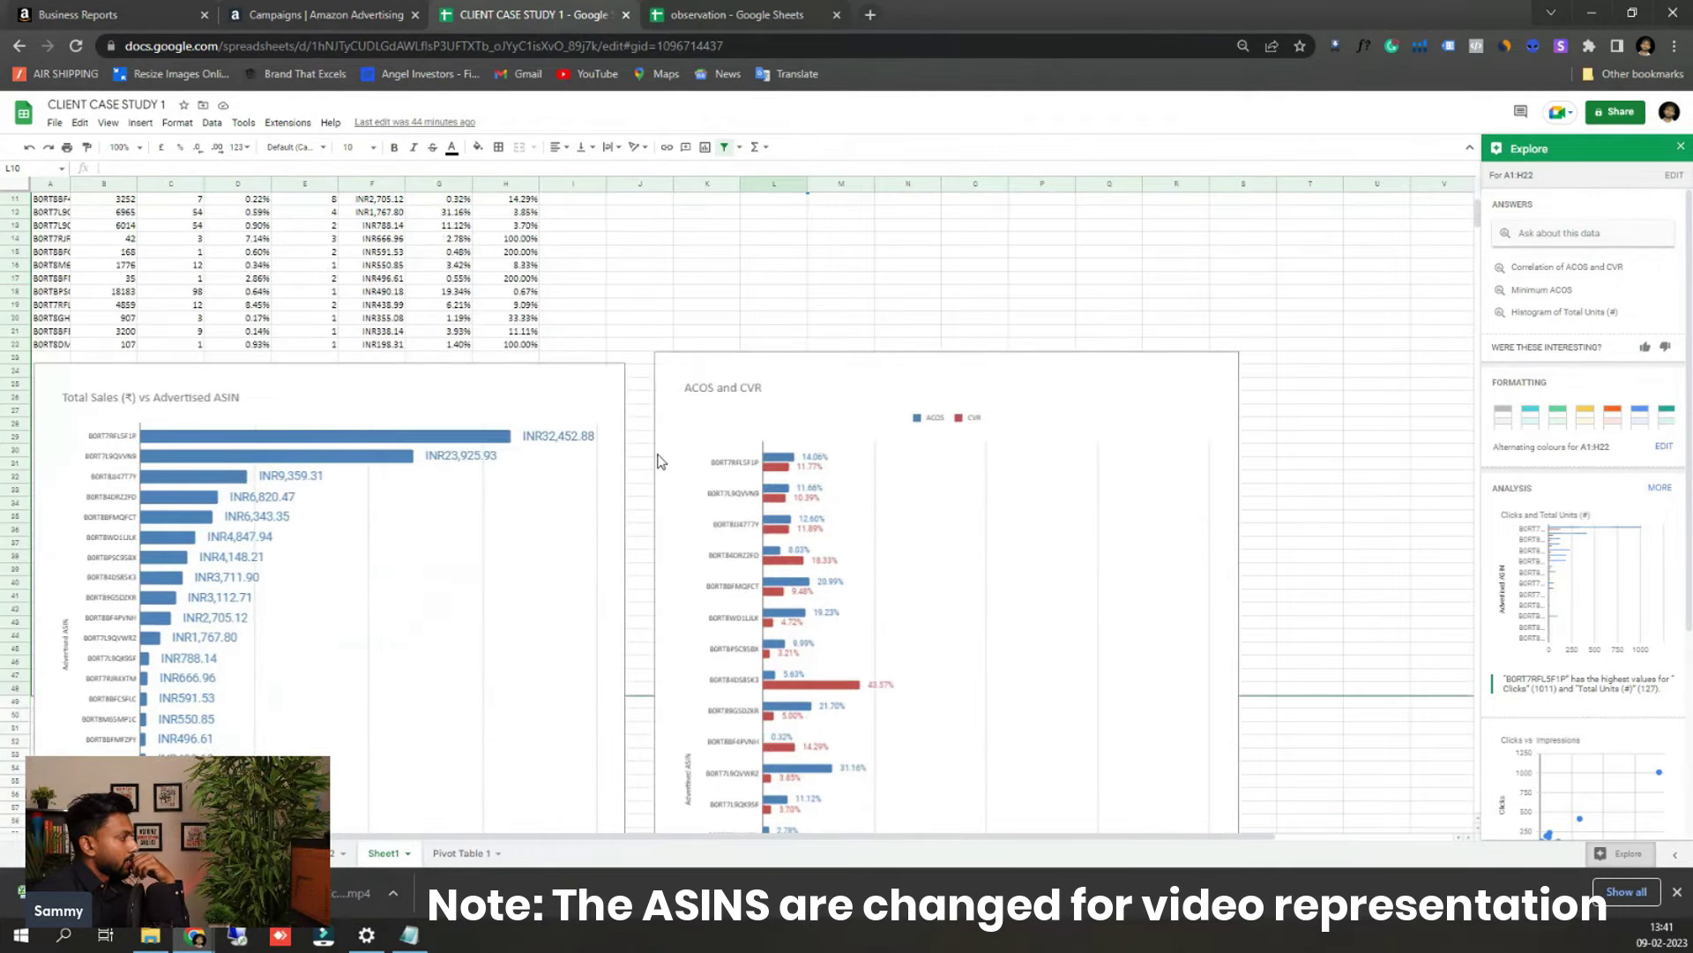
pyautogui.scroll(-1, 657, 461)
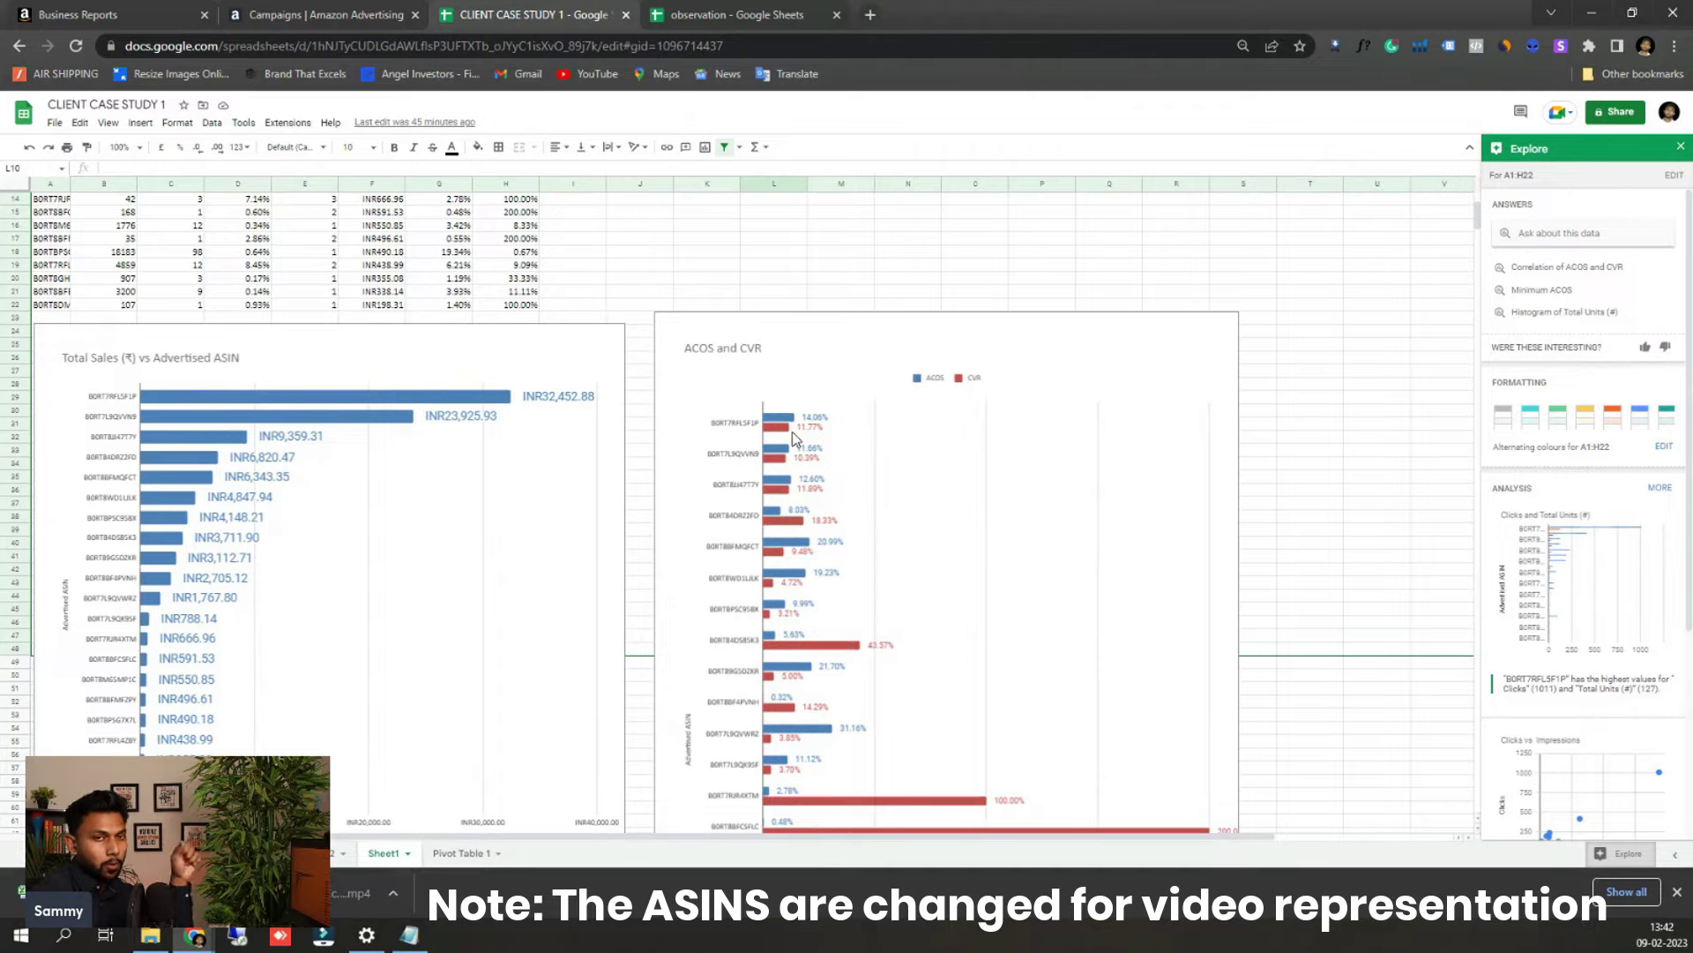
pyautogui.click(681, 17)
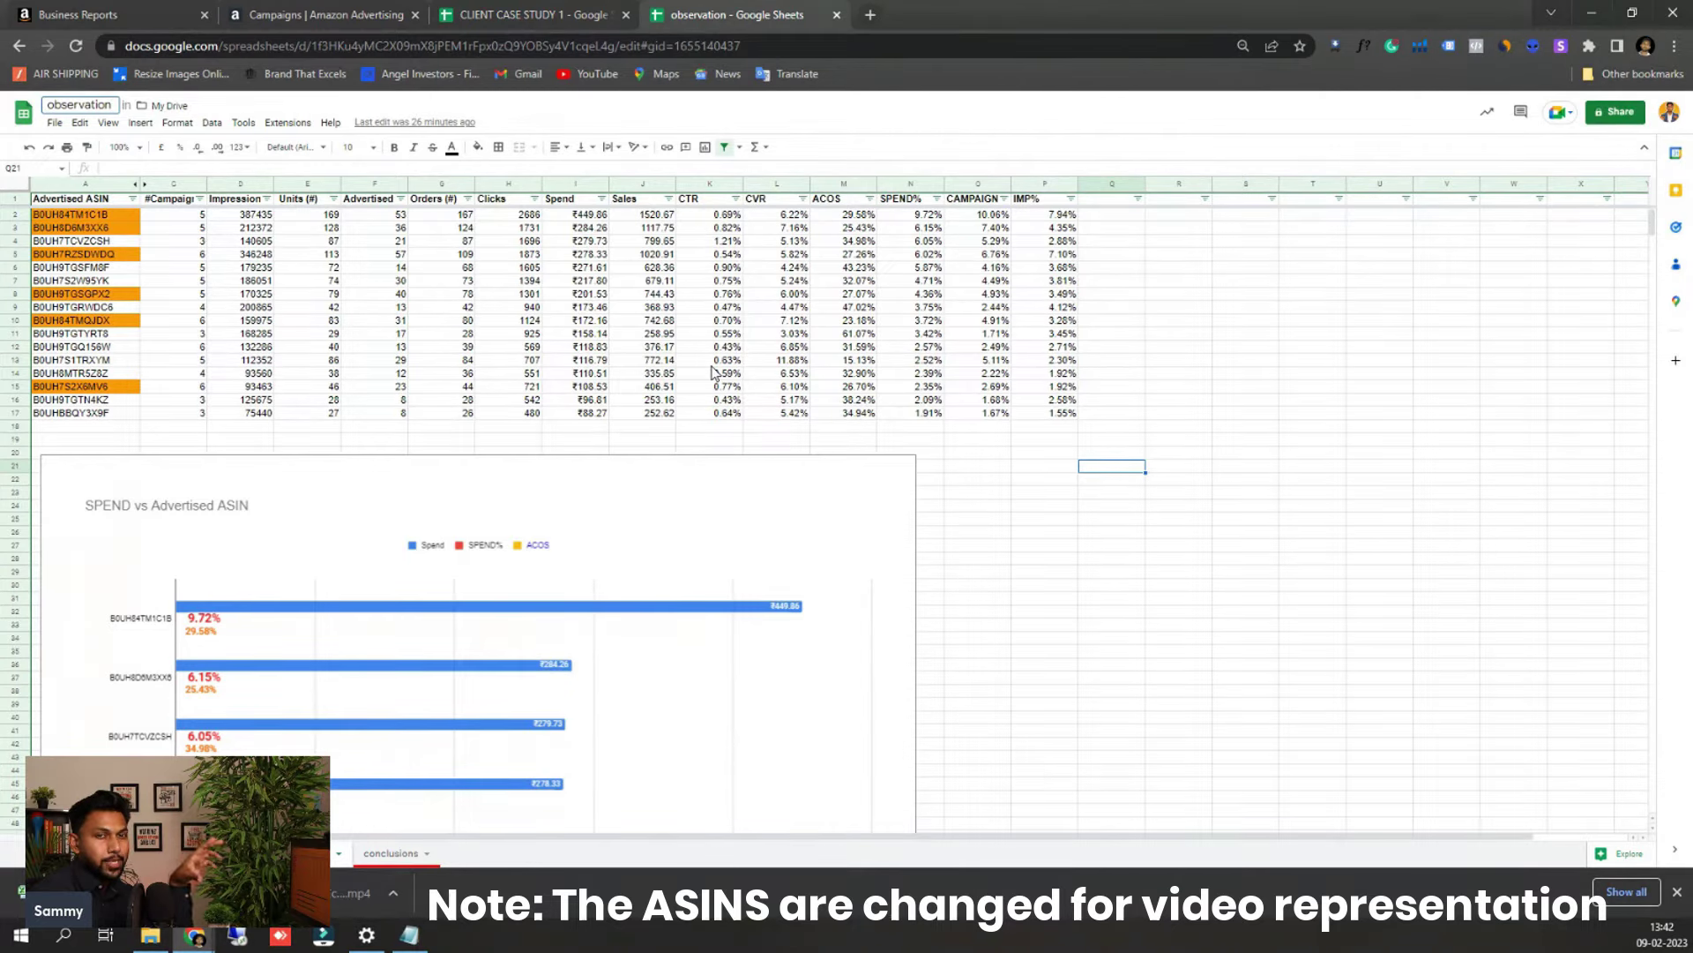
pyautogui.scroll(-2, 503, 622)
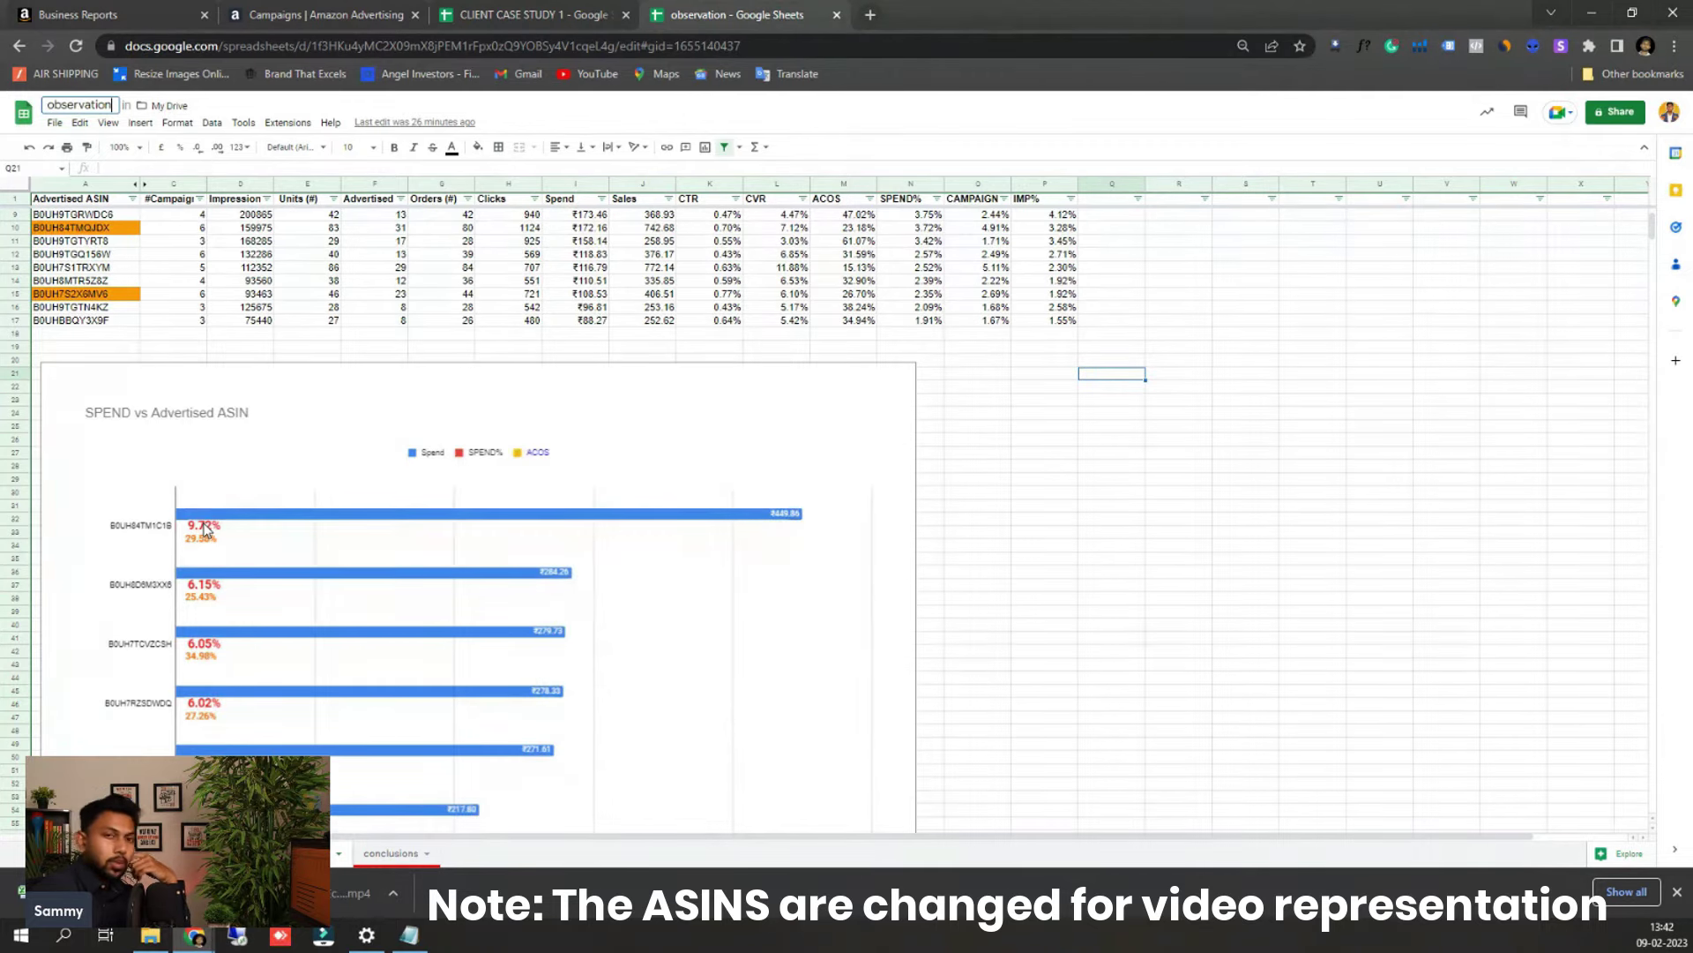
pyautogui.scroll(2, 204, 529)
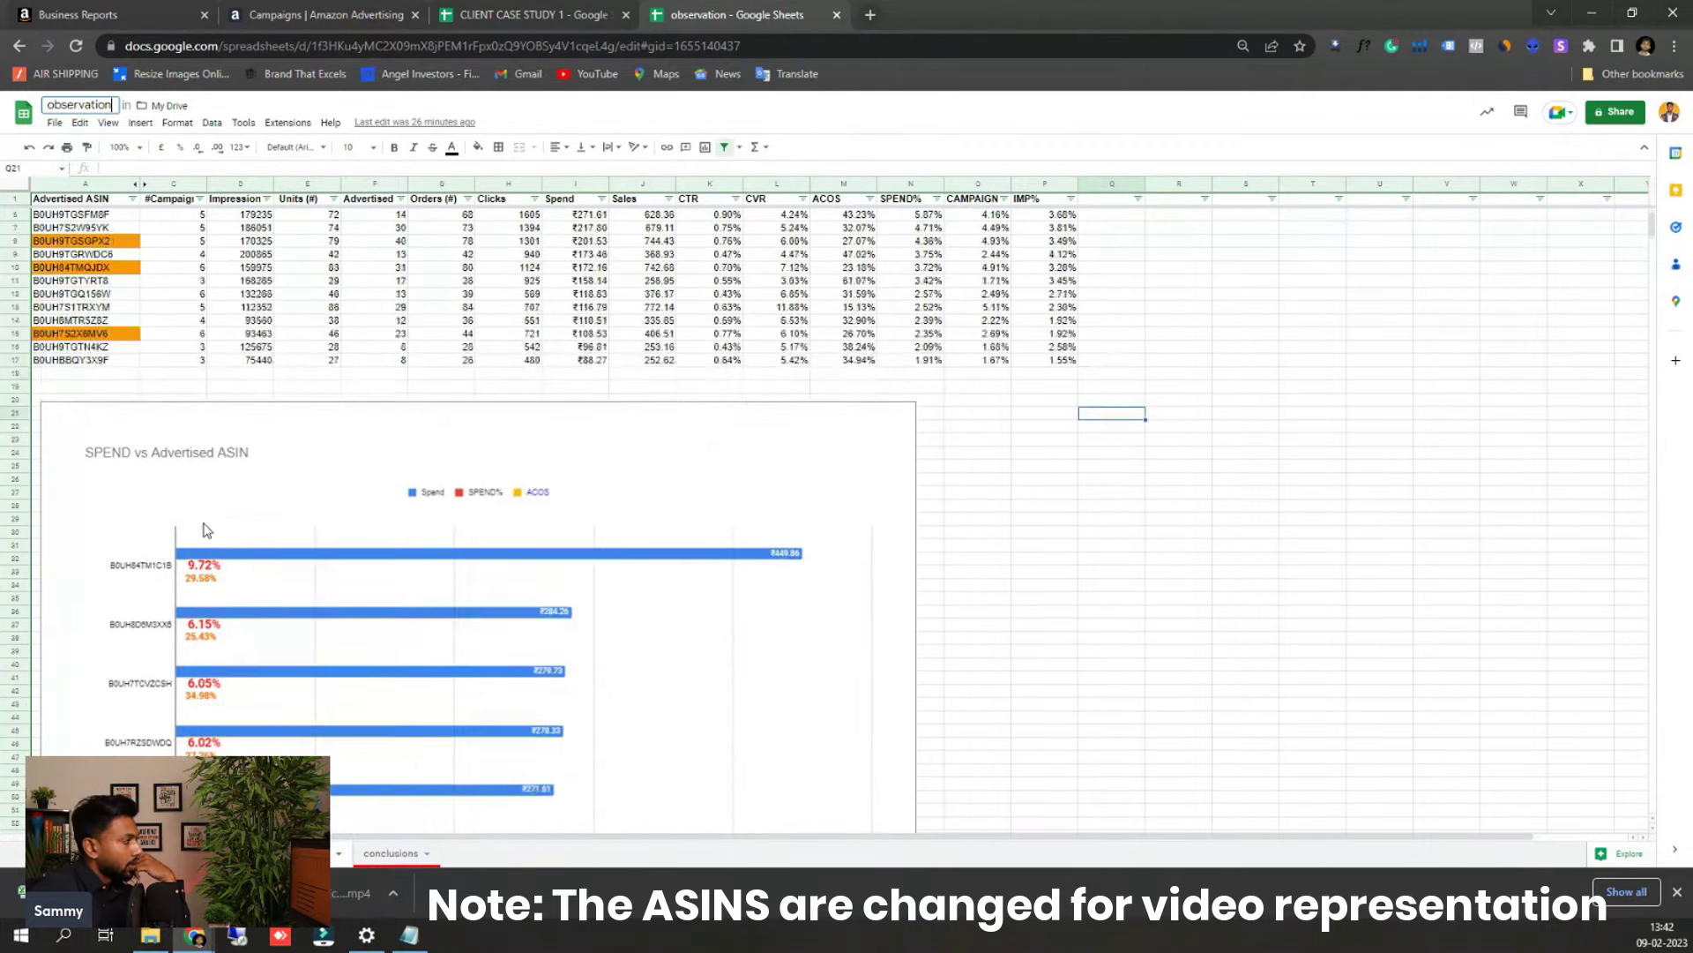
# Step: Go back to the CLIENT CASE STUDY 1 spreadsheet and scroll up to its per-ASIN data rows
pyautogui.click(563, 14)
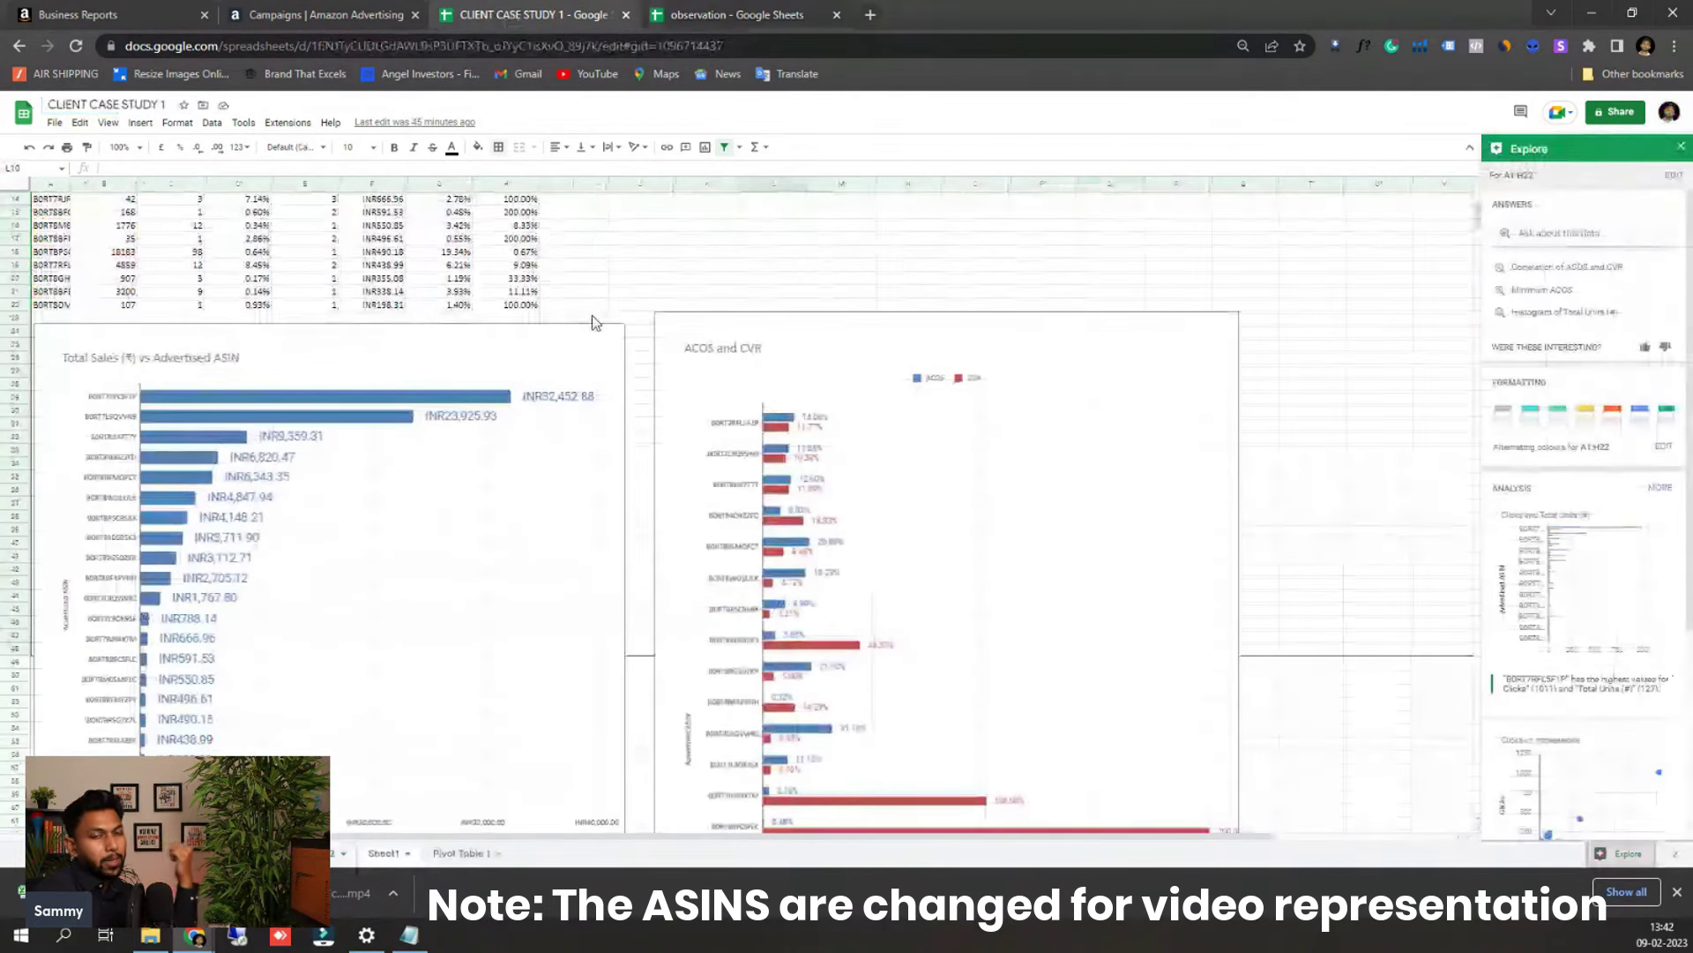
pyautogui.scroll(2, 591, 322)
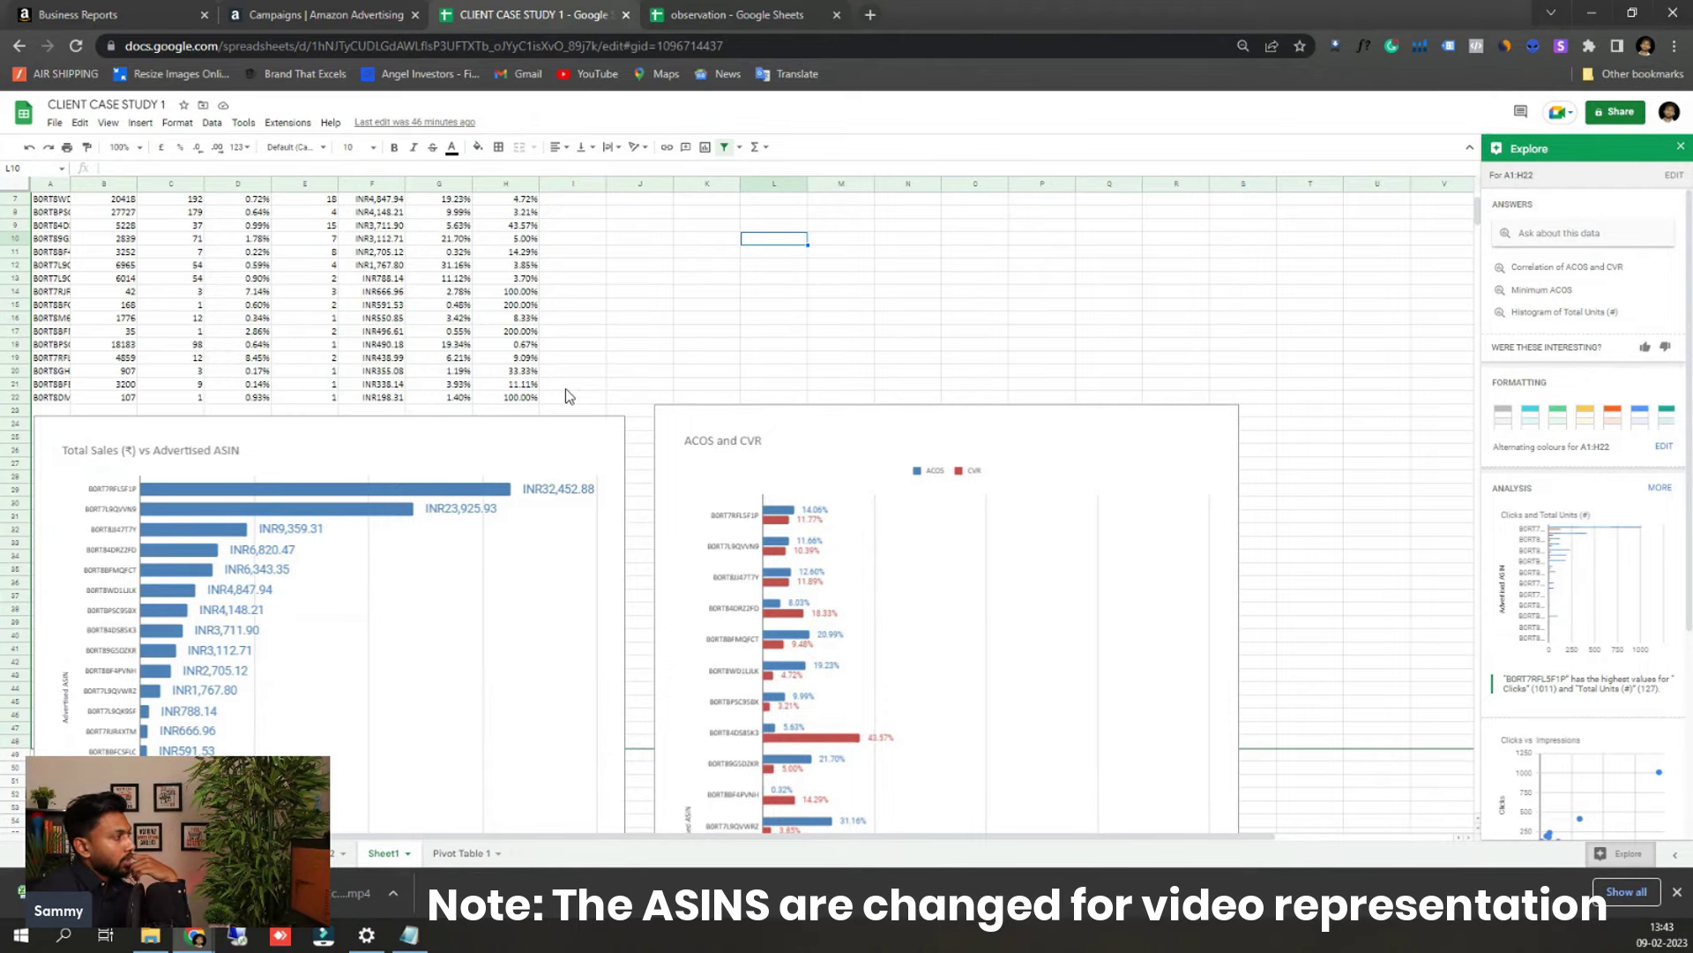
pyautogui.scroll(2, 566, 391)
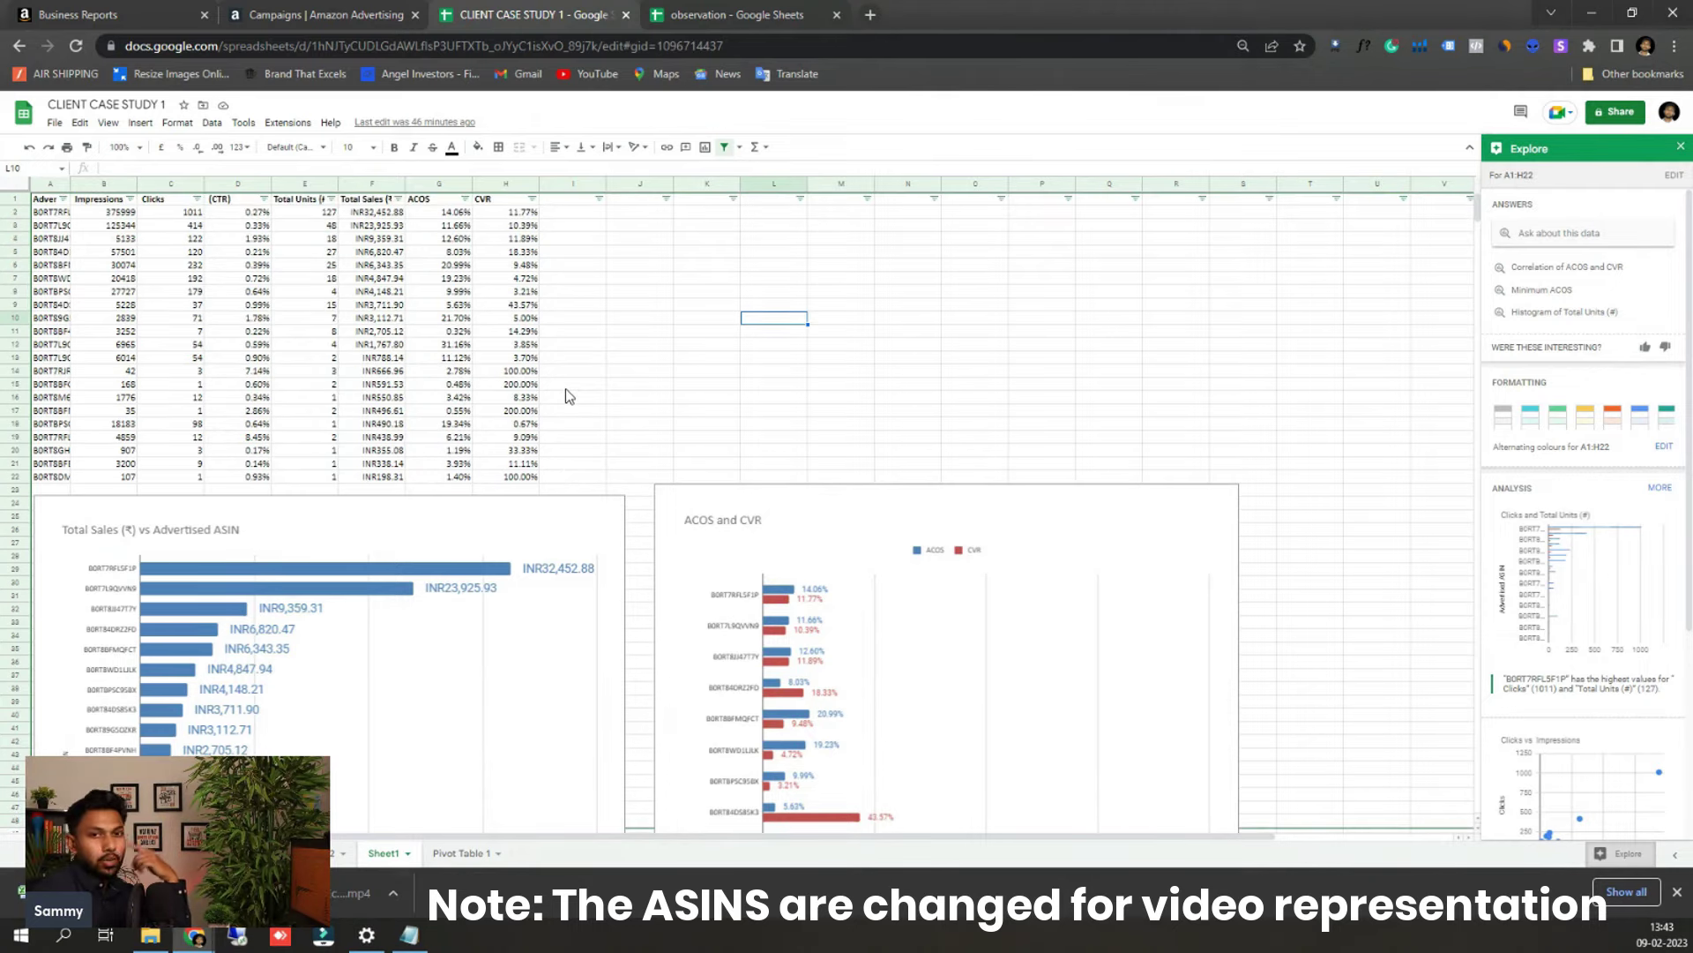
pyautogui.scroll(-3, 565, 395)
pyautogui.scroll(-2, 565, 394)
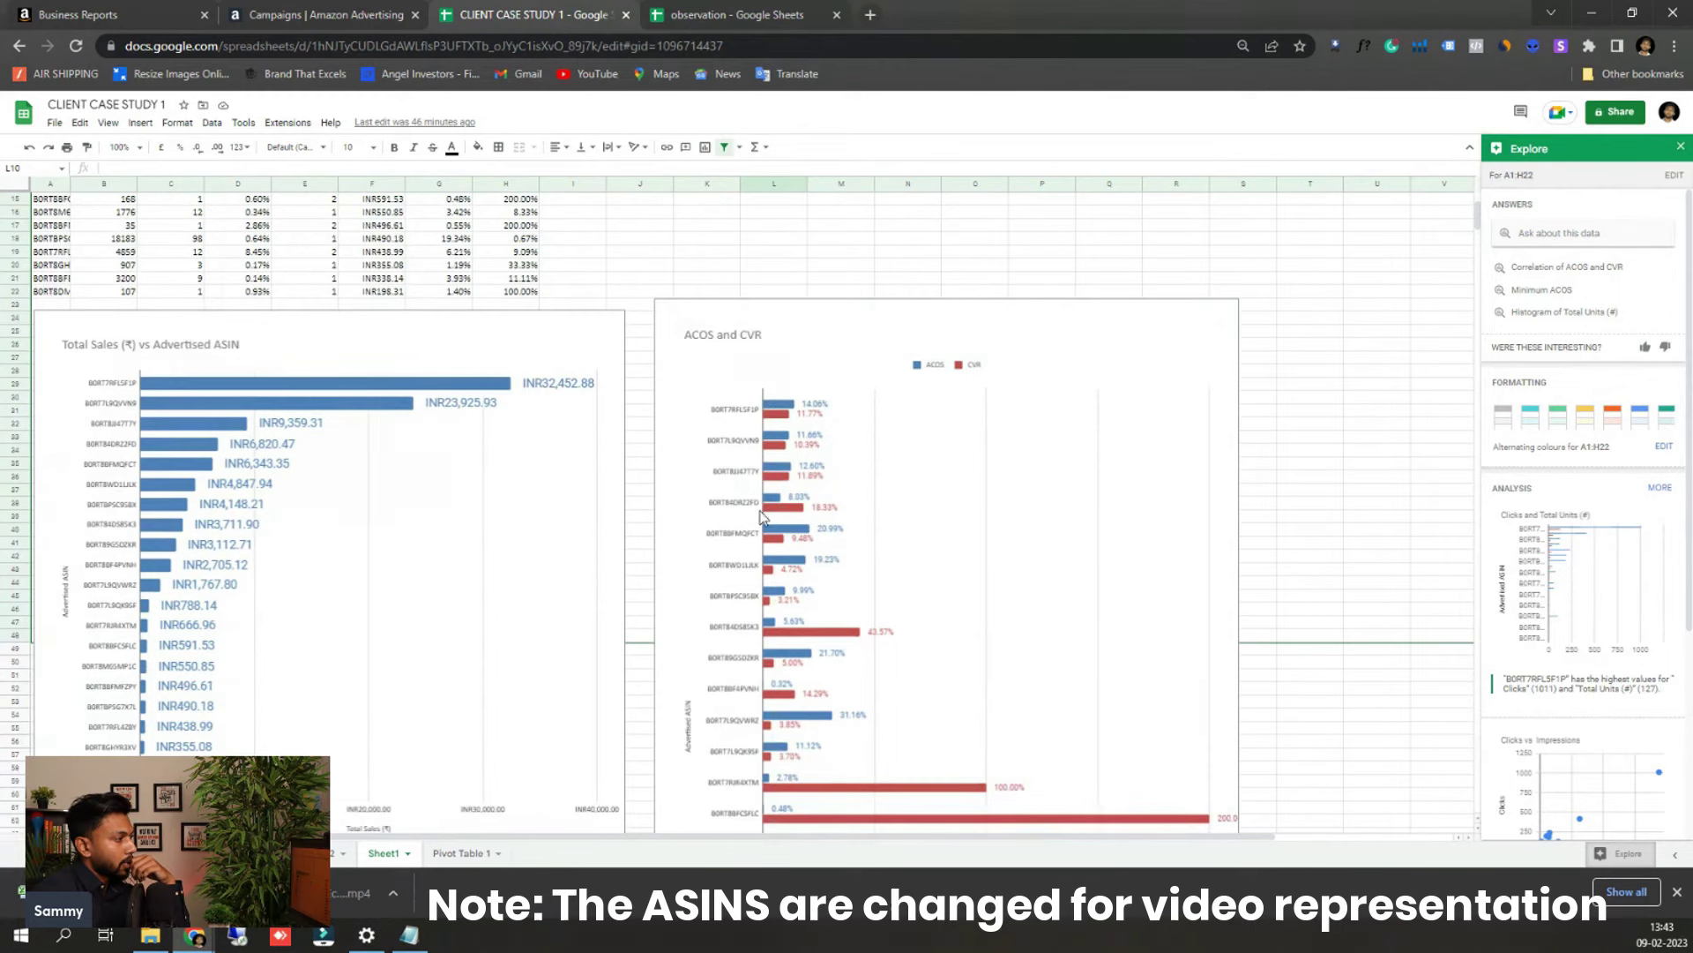
pyautogui.scroll(-2, 752, 547)
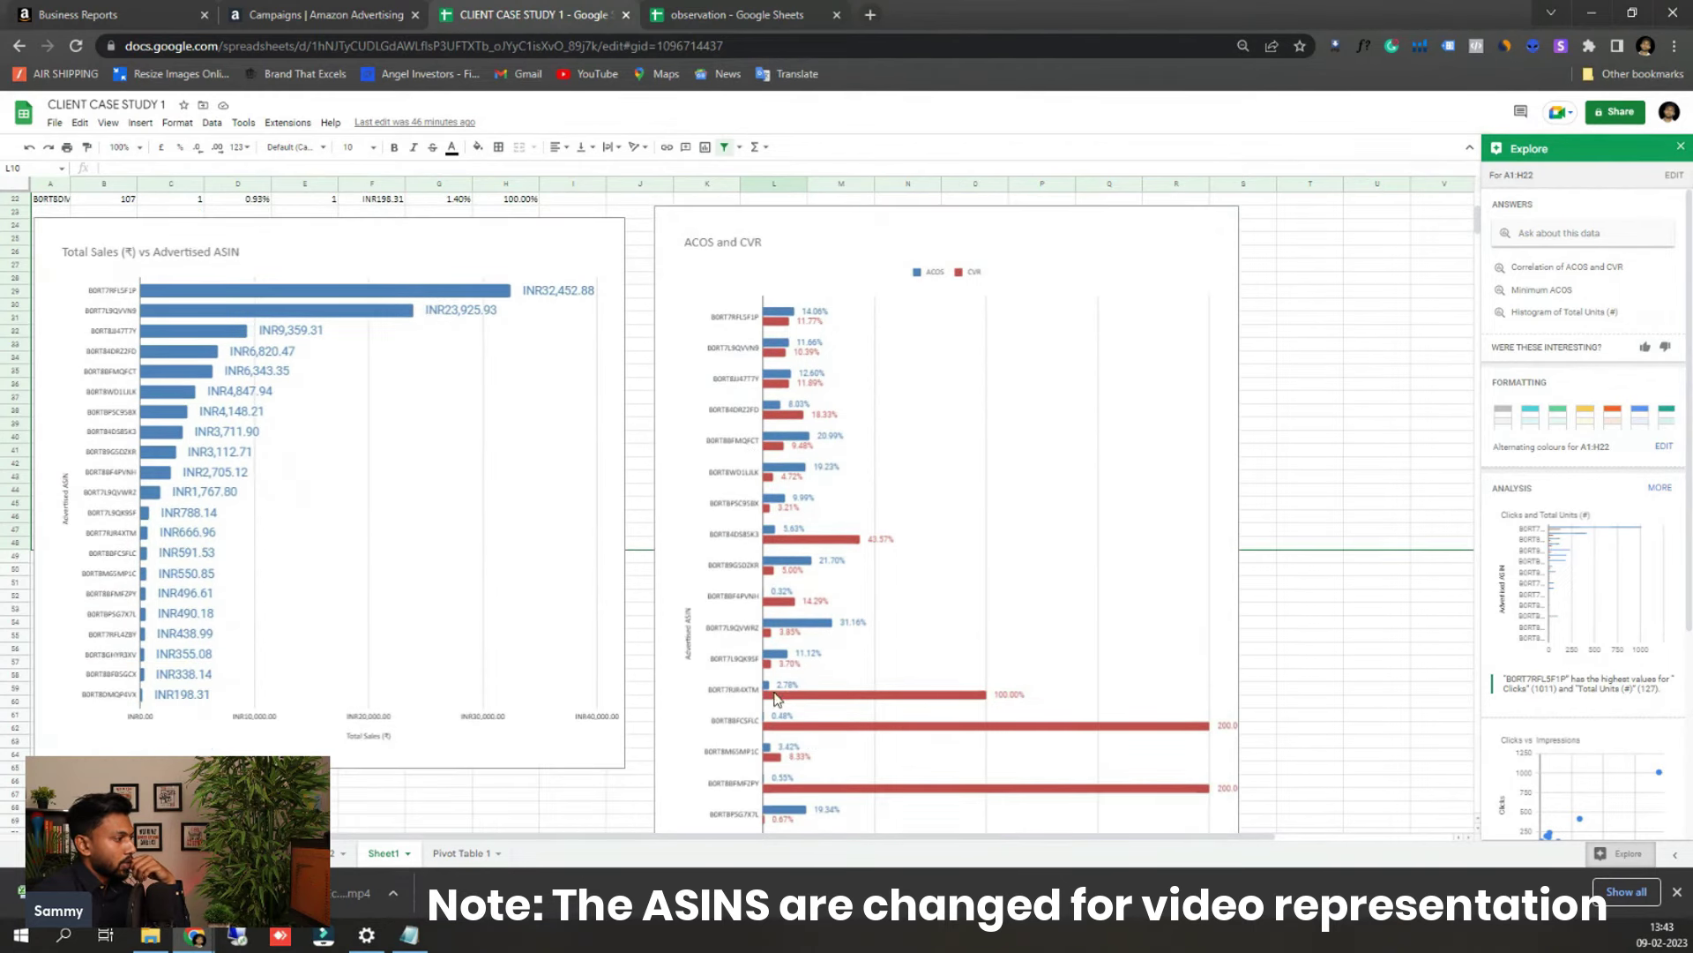
pyautogui.scroll(-2, 792, 663)
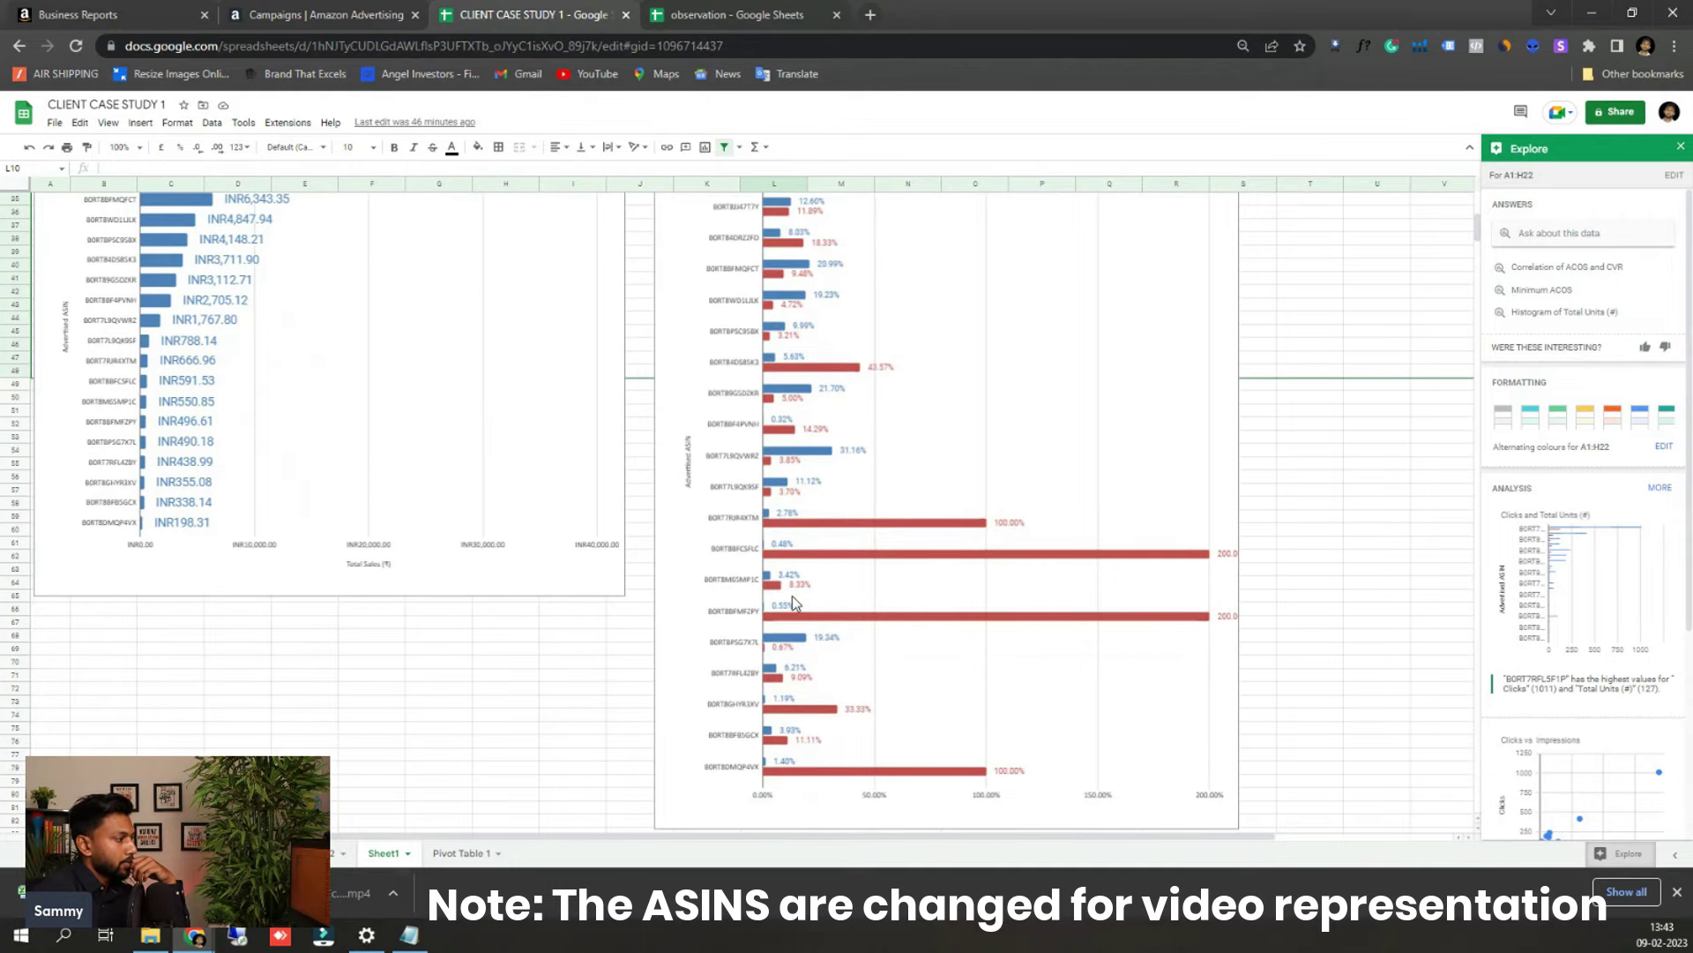
pyautogui.scroll(5, 793, 602)
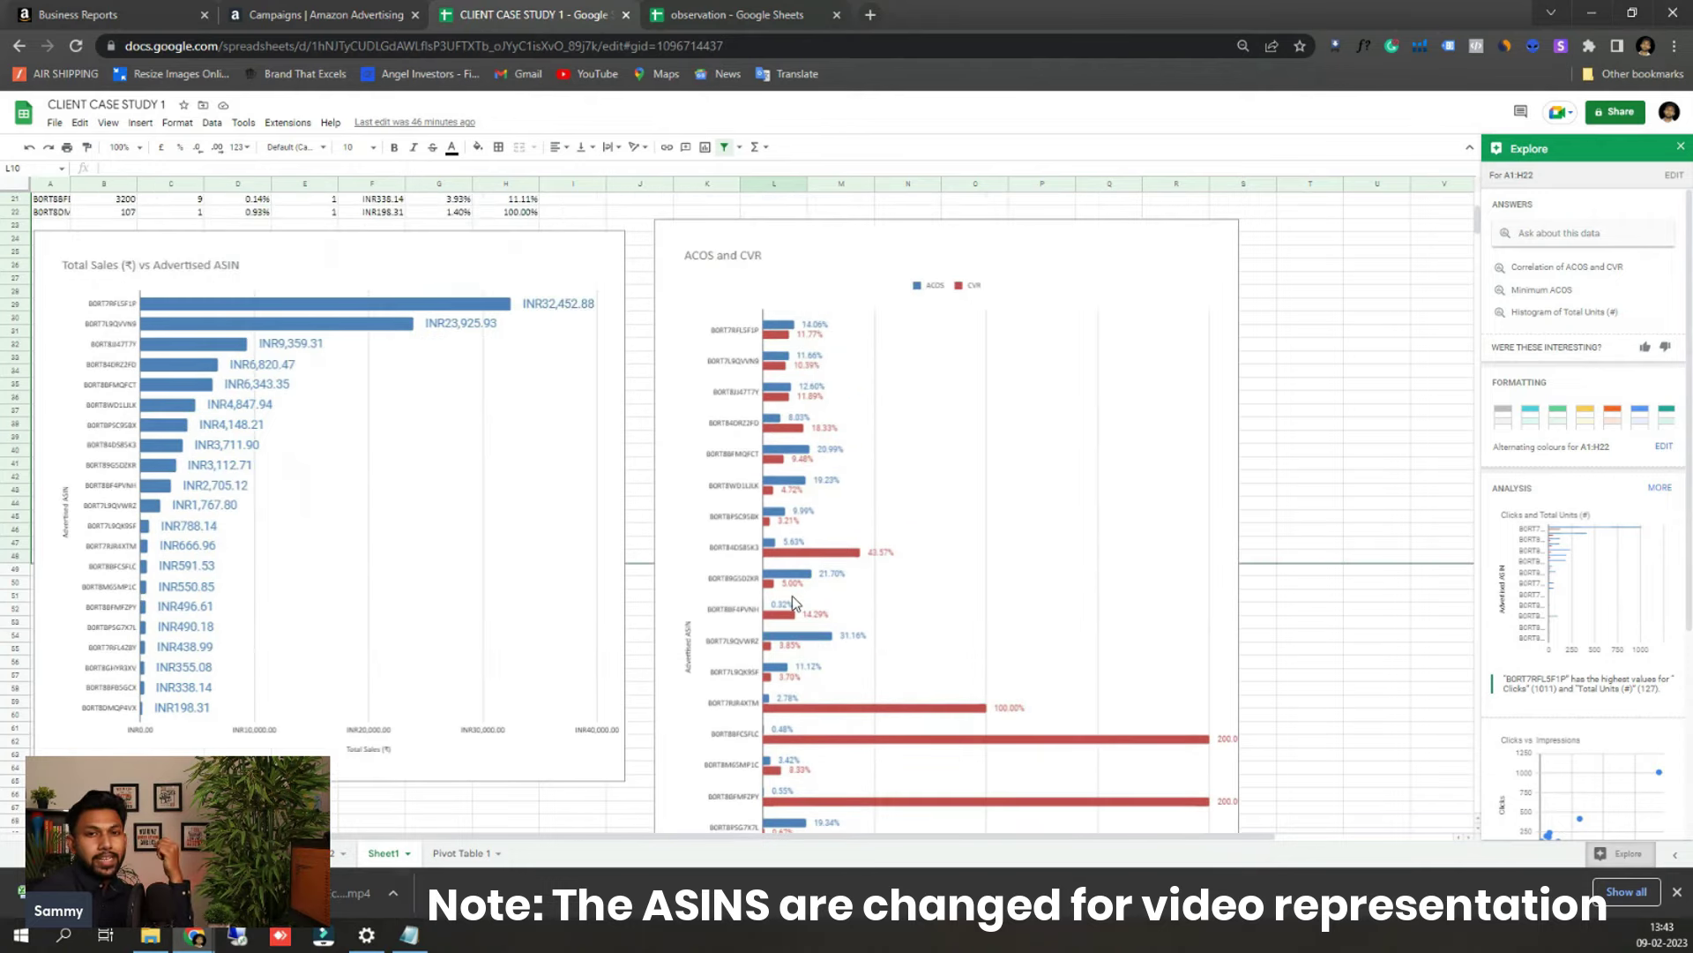
pyautogui.scroll(-2, 792, 596)
pyautogui.scroll(2, 808, 635)
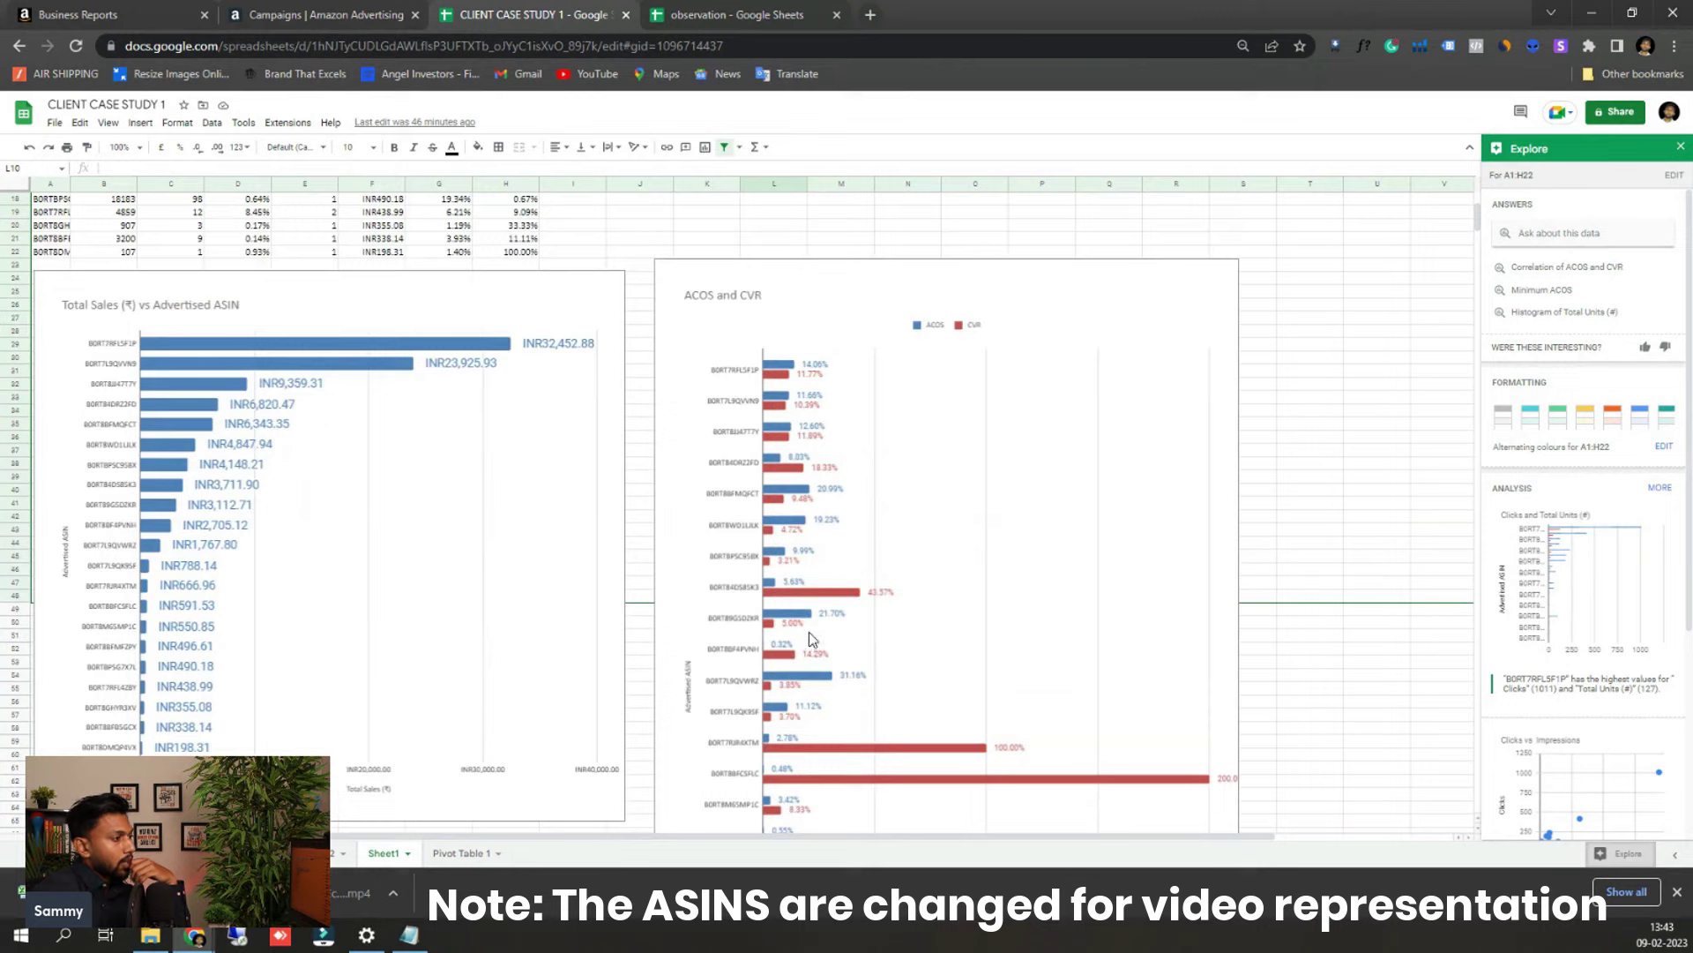
pyautogui.scroll(-2, 799, 648)
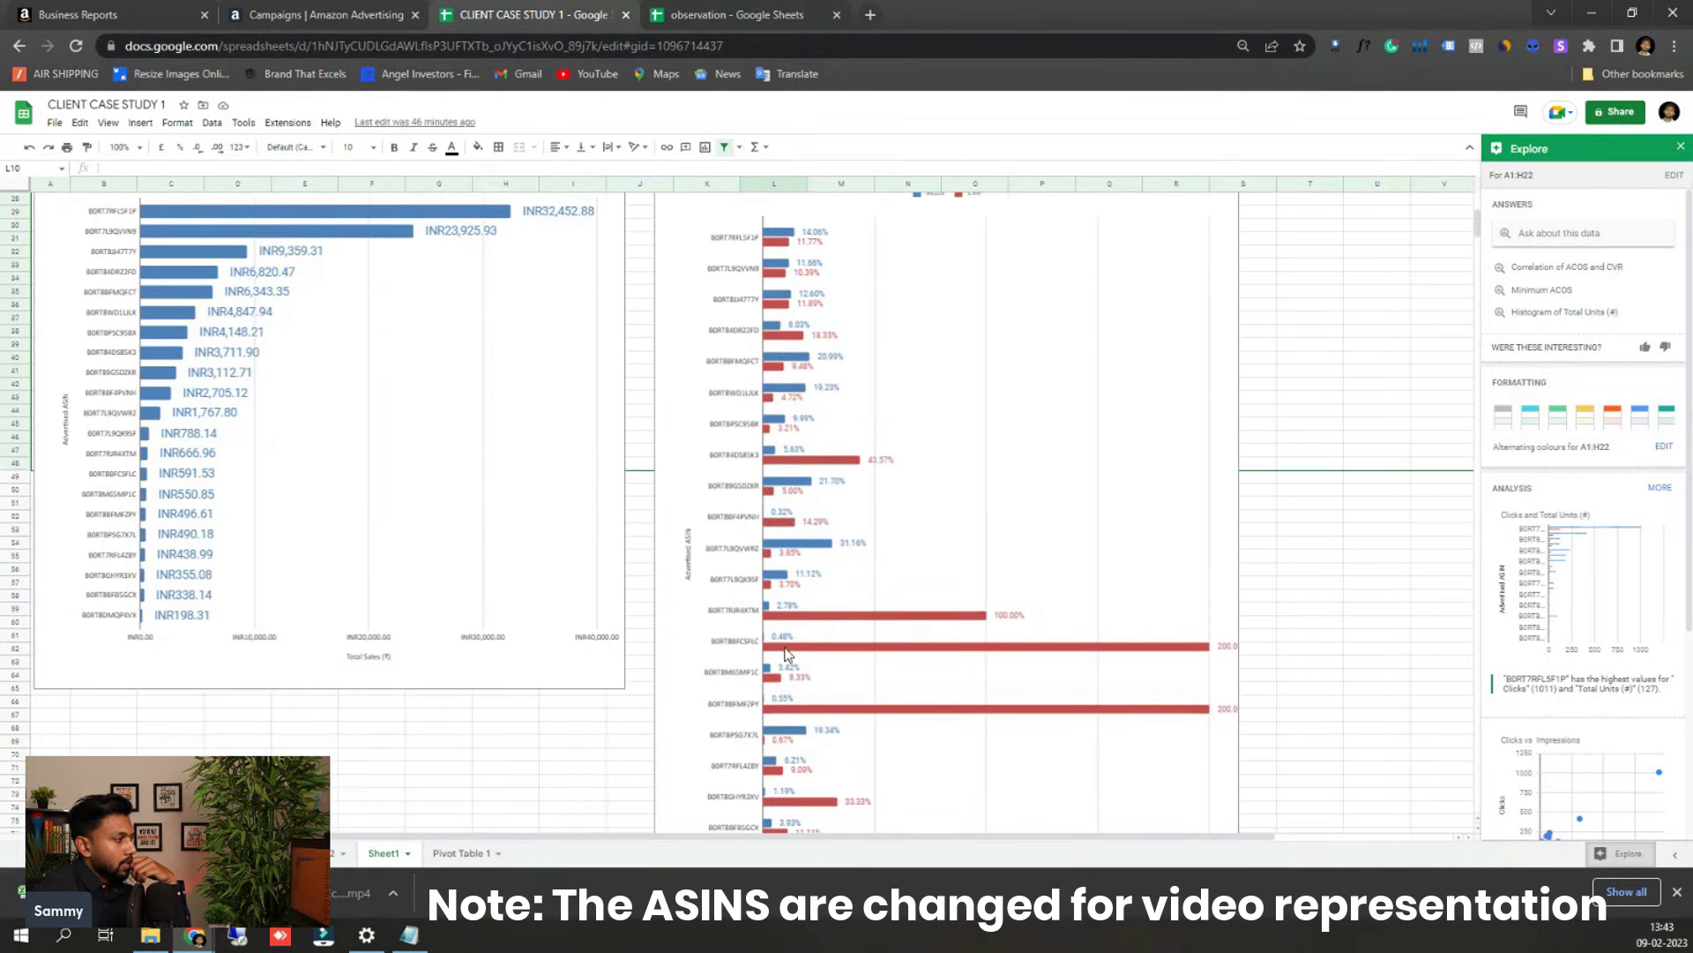
pyautogui.scroll(-2, 781, 655)
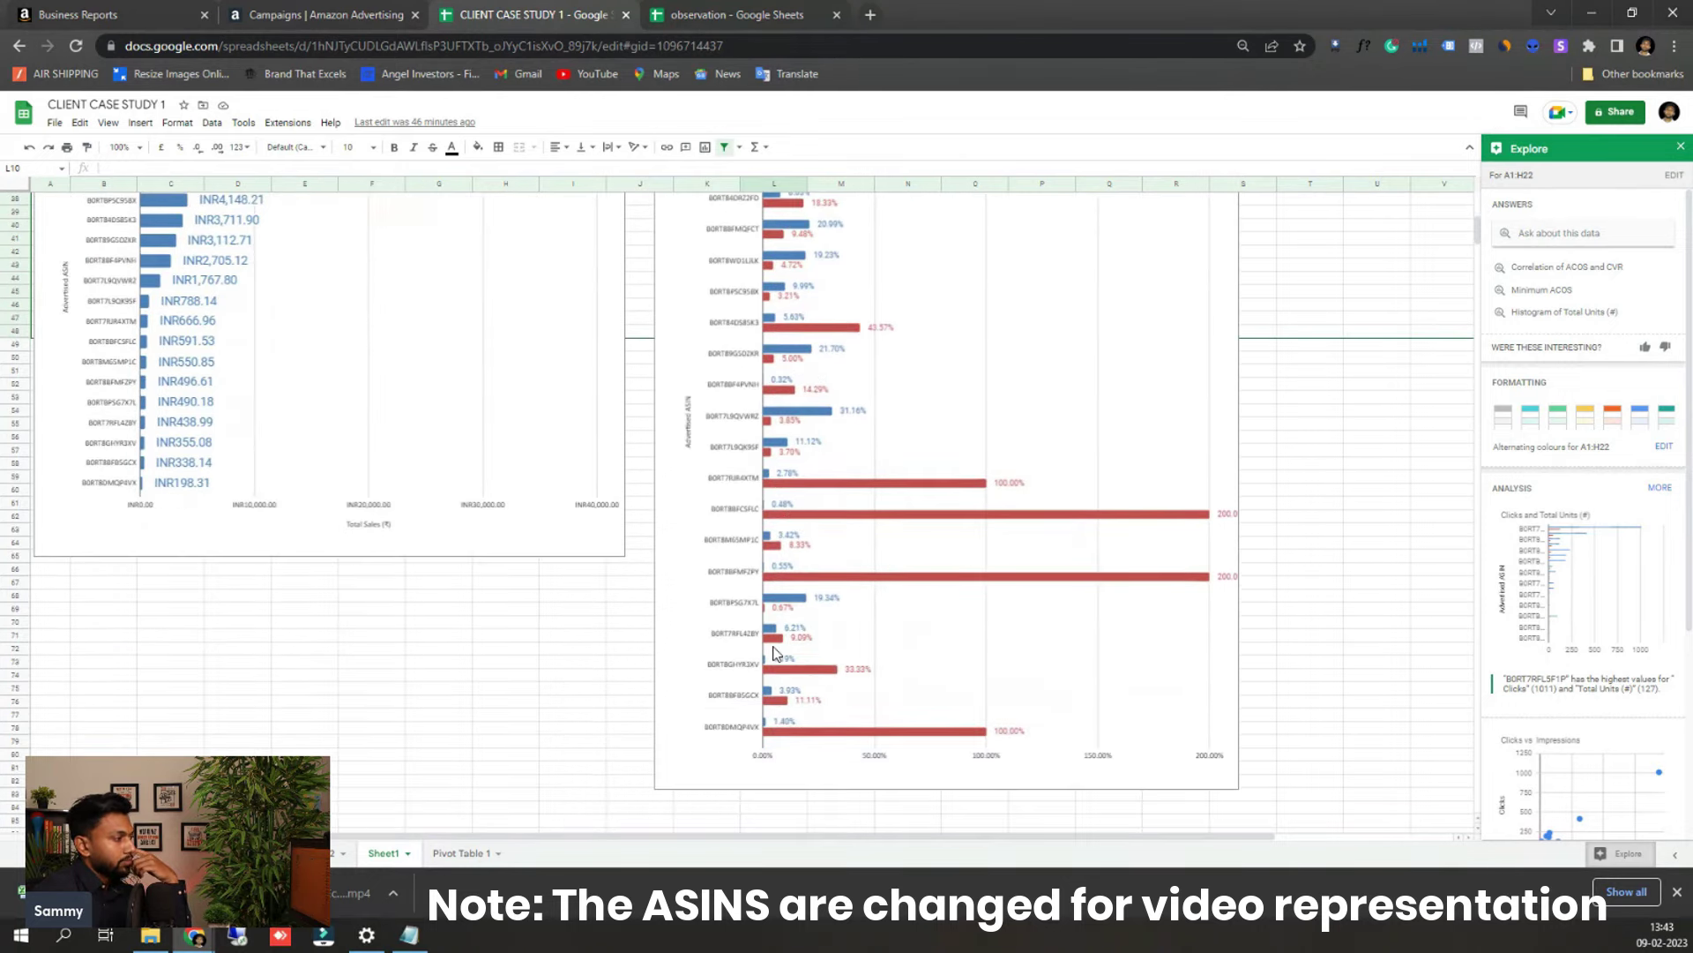
pyautogui.scroll(3, 772, 657)
pyautogui.scroll(3, 773, 660)
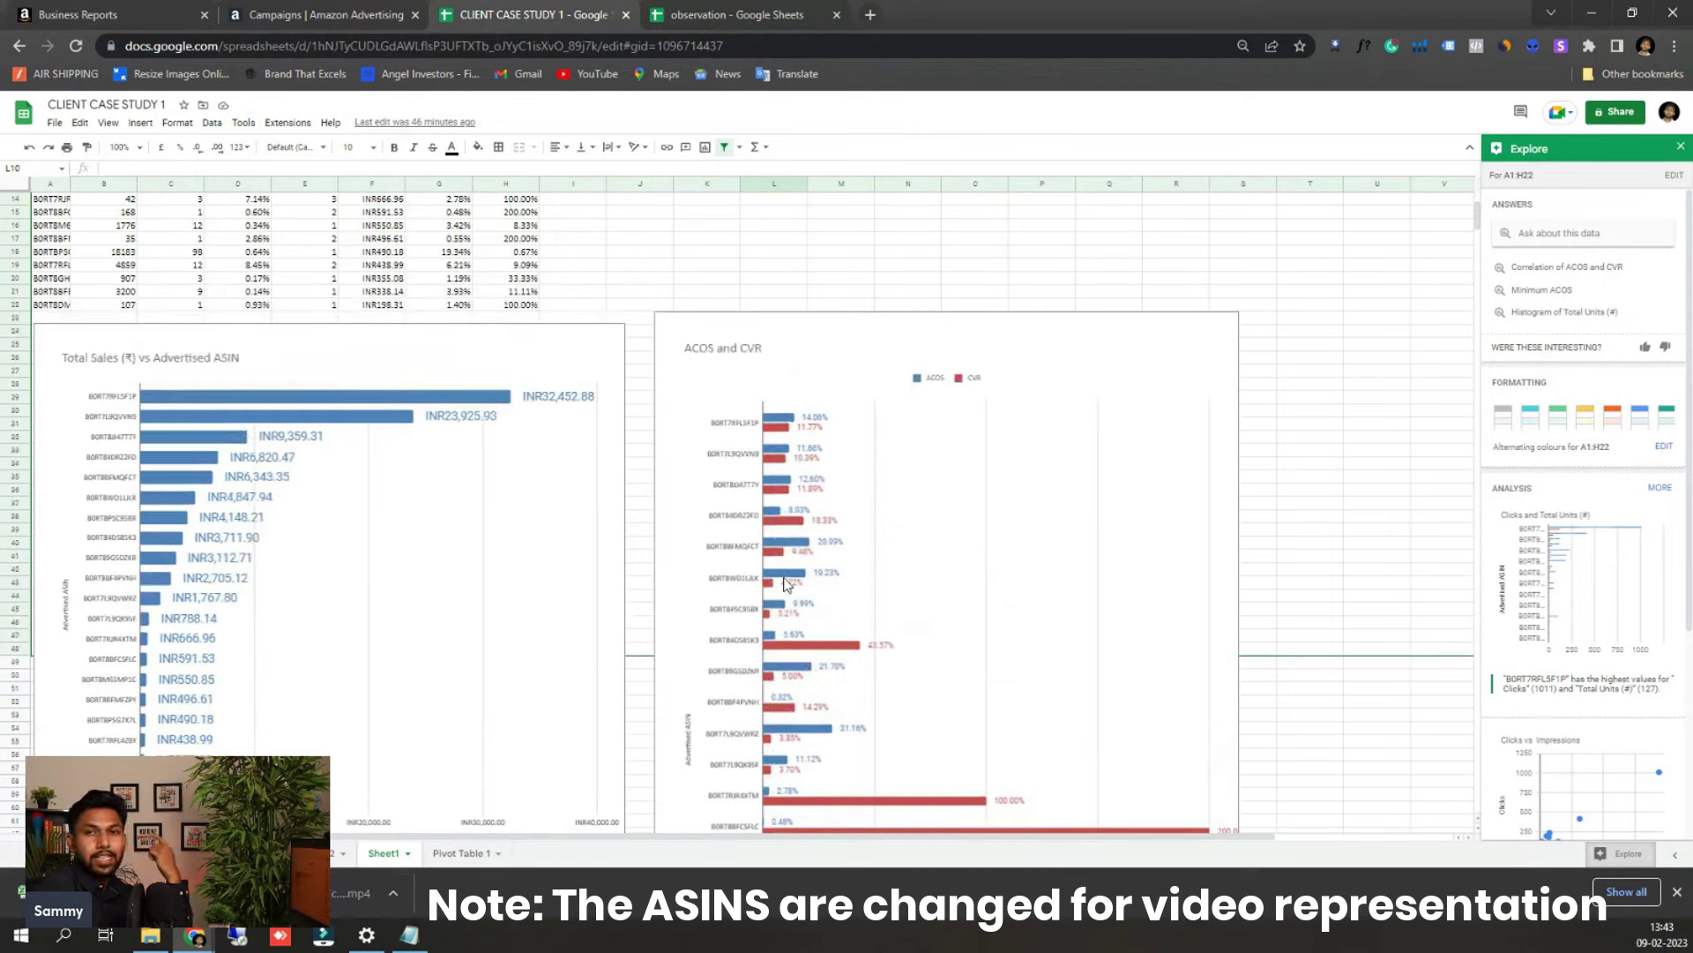